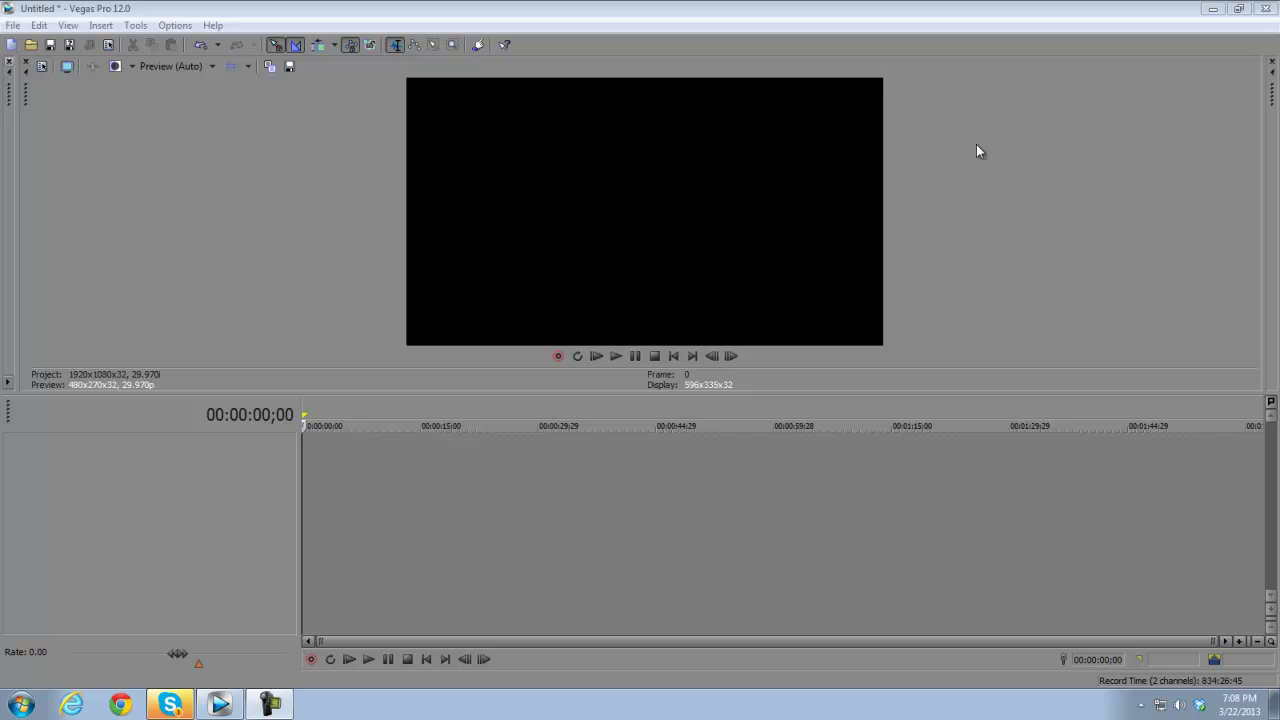
Browse the main menus and close them without choosing anything.
{"action": "left_click", "coordinate": [13, 25]}
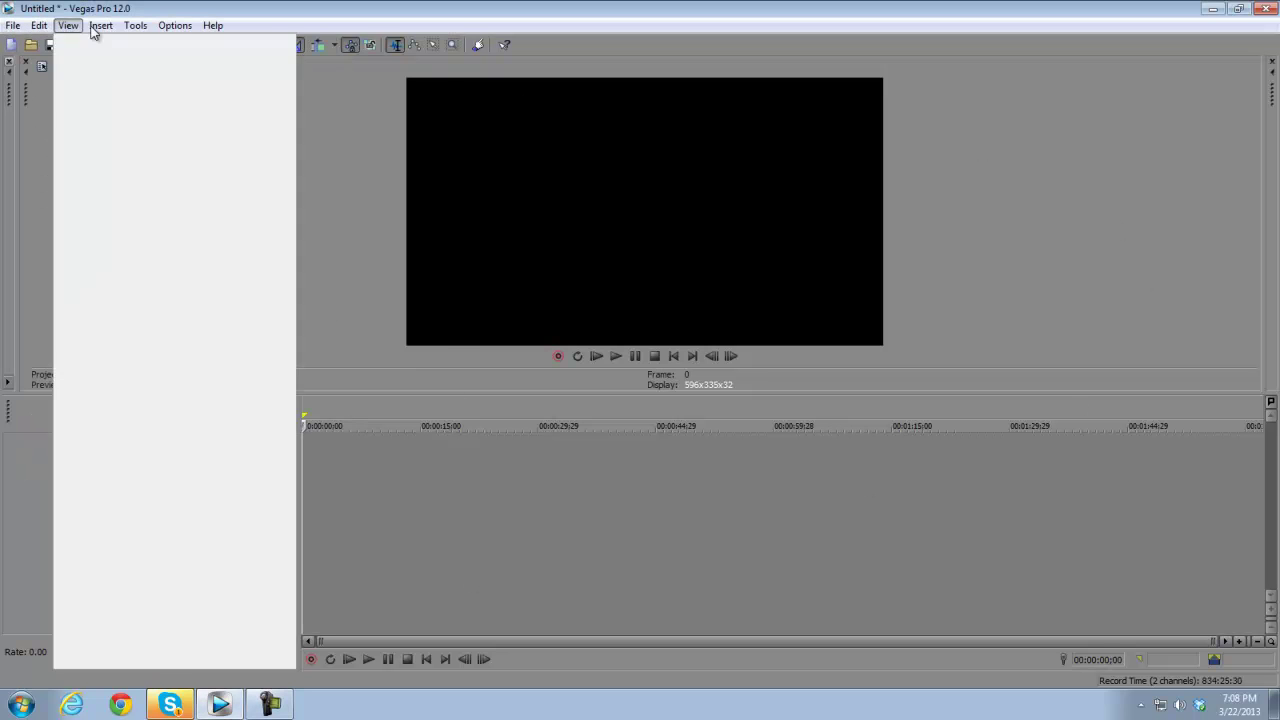
{"action": "mouse_move", "coordinate": [175, 25]}
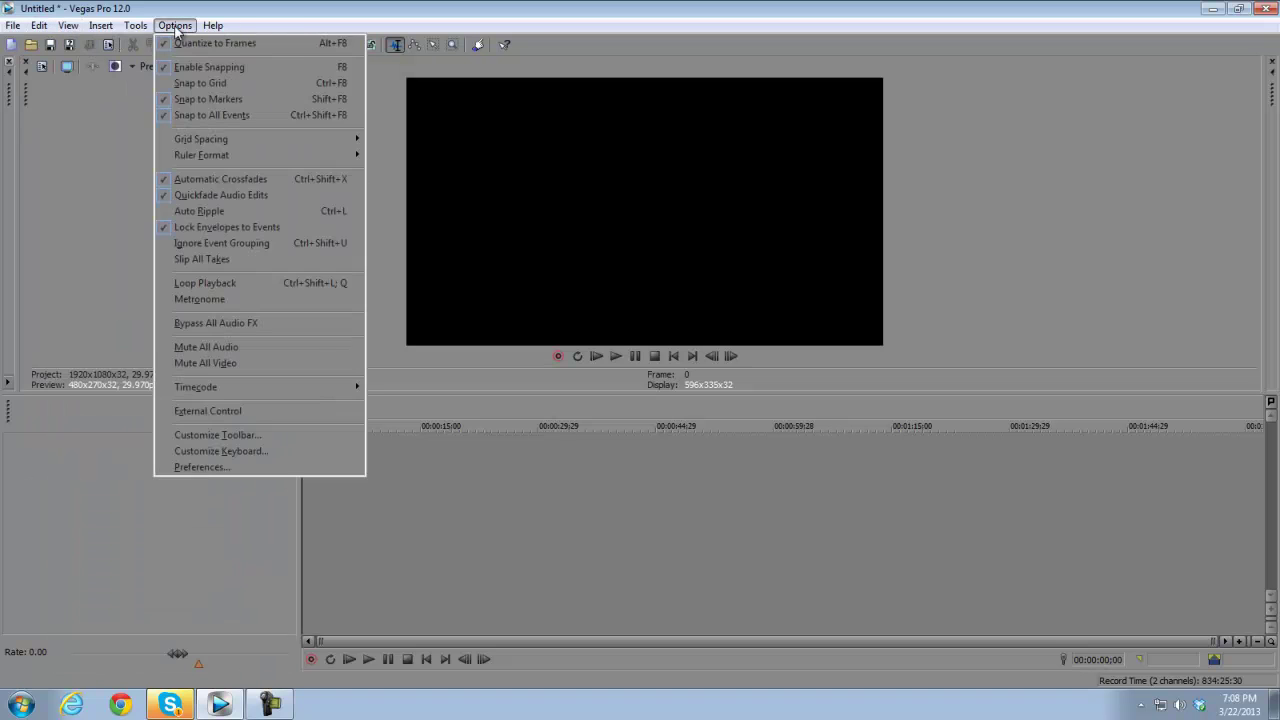
{"action": "left_click", "coordinate": [121, 171]}
Scrub the playback position to 15;14, 6;06, 26;19, 14;07 and 17;27, returning to the start each time.
{"action": "left_click", "coordinate": [423, 505]}
{"action": "left_click_drag", "start_coordinate": [425, 508], "coordinate": [174, 501]}
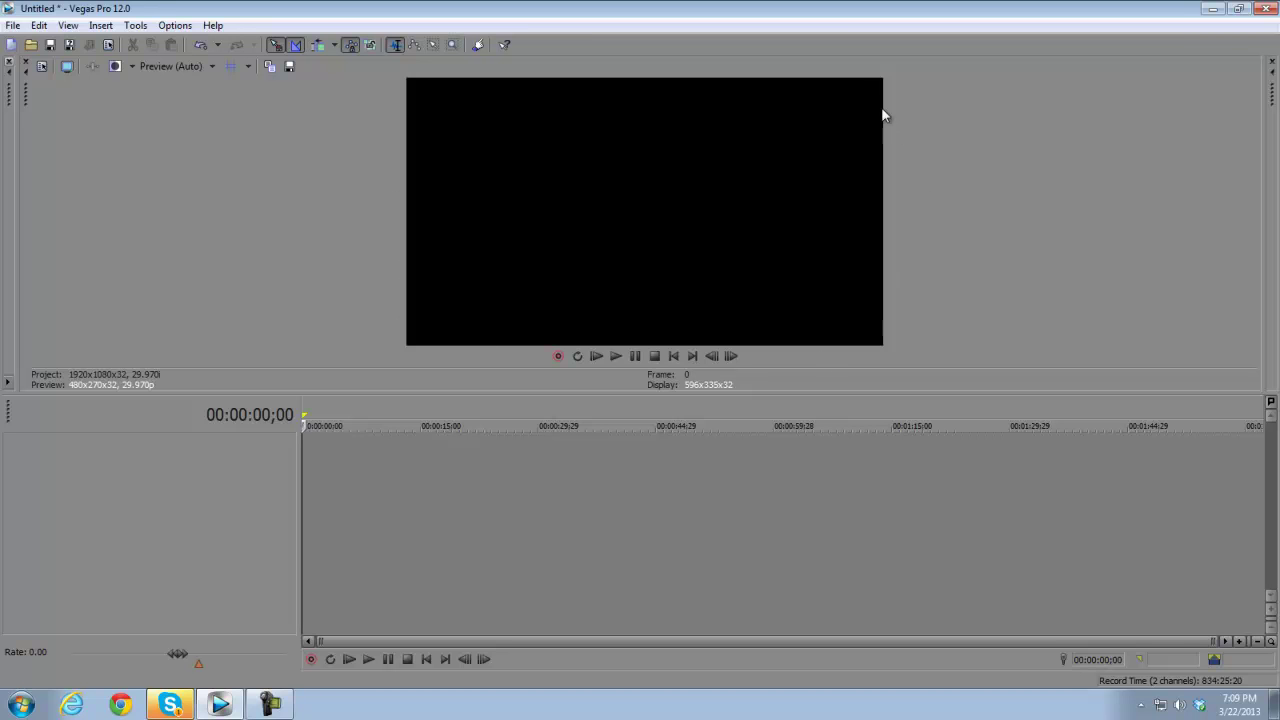
{"action": "left_click", "coordinate": [351, 500]}
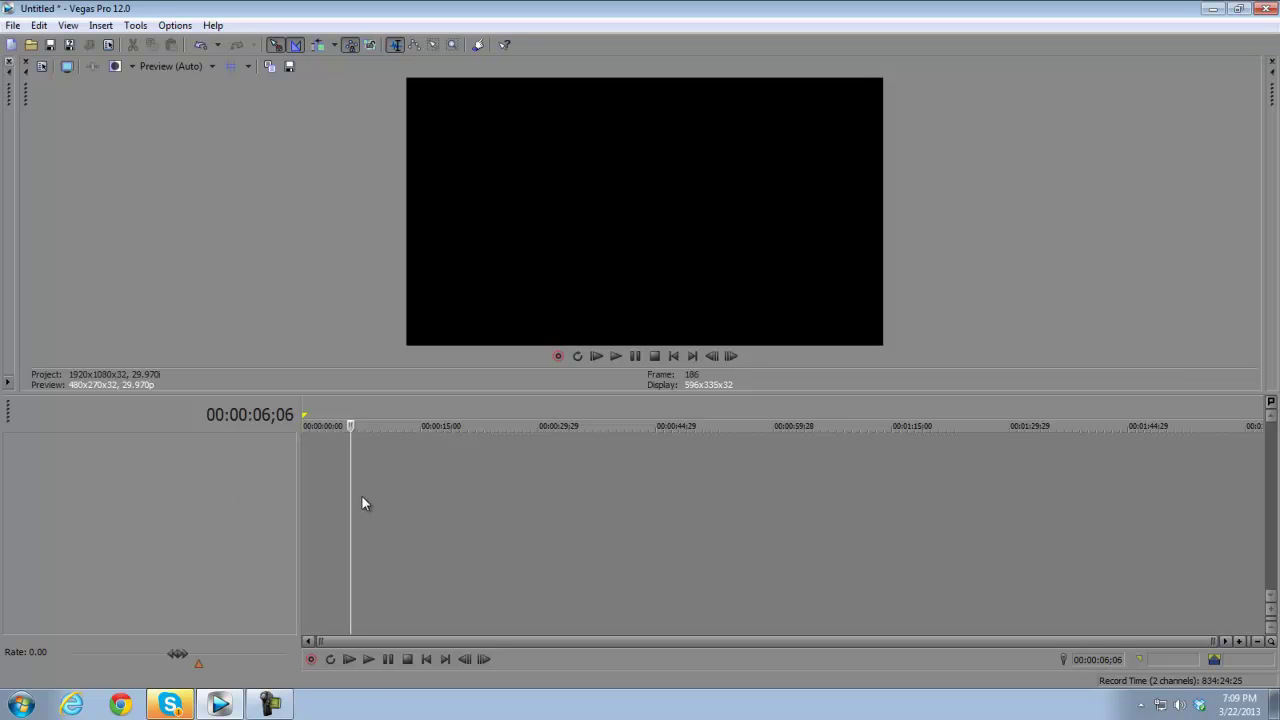
{"action": "left_click", "coordinate": [304, 515]}
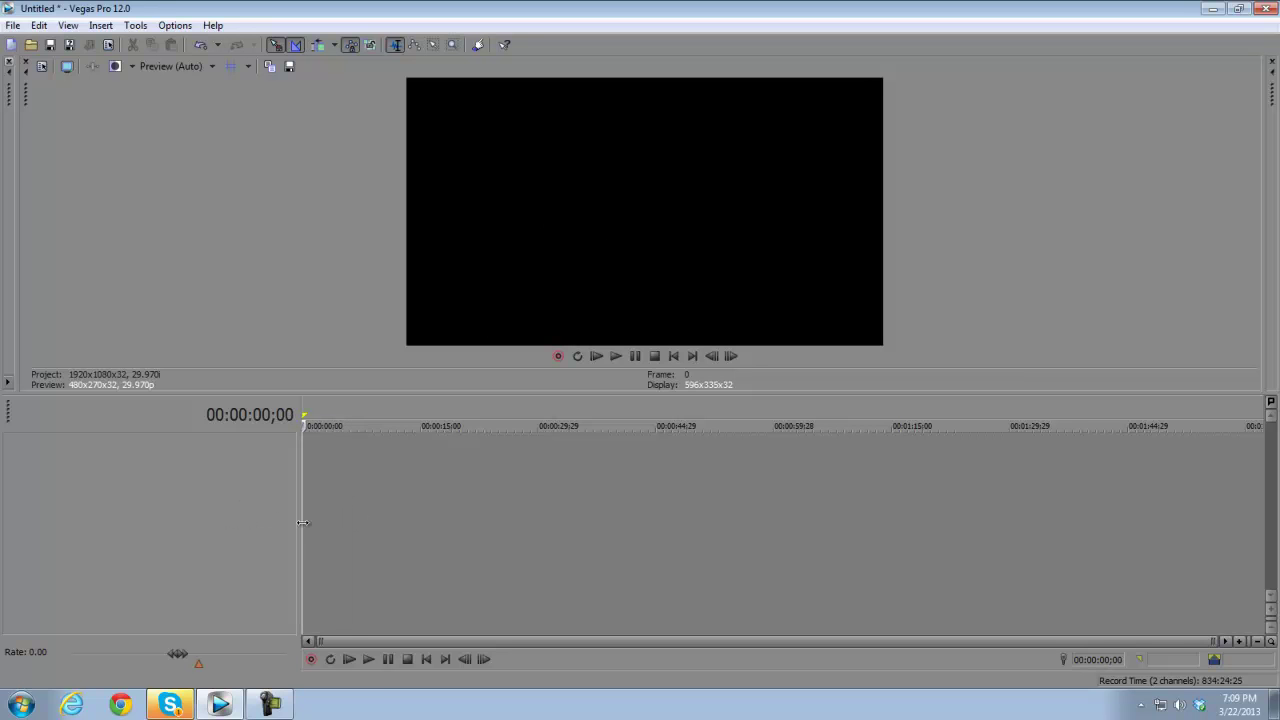
{"action": "left_click", "coordinate": [1010, 494]}
{"action": "left_click", "coordinate": [511, 505]}
{"action": "left_click_drag", "start_coordinate": [465, 507], "coordinate": [306, 514]}
{"action": "left_click", "coordinate": [414, 489]}
{"action": "key", "text": "Home"}
{"action": "left_click", "coordinate": [442, 550]}
{"action": "key", "text": "Home"}
Reveal and widen the Master Bus meters panel, trying its rename and options.
{"action": "left_click_drag", "start_coordinate": [1271, 152], "coordinate": [1270, 120]}
{"action": "left_click_drag", "start_coordinate": [1261, 133], "coordinate": [878, 133]}
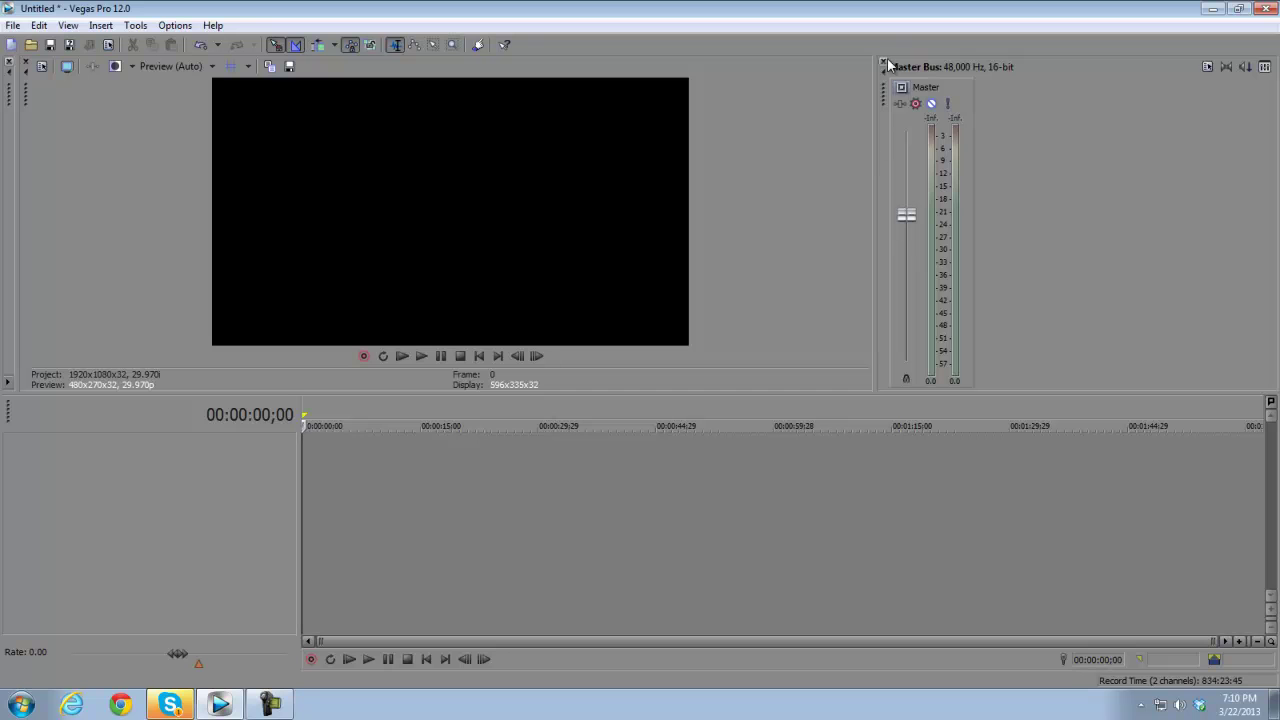
{"action": "double_click", "coordinate": [925, 87]}
{"action": "right_click", "coordinate": [901, 103]}
Collapse the Master Bus meters and widen the left dock to show the file Explorer.
{"action": "left_click", "coordinate": [1036, 70]}
{"action": "left_click_drag", "start_coordinate": [872, 122], "coordinate": [1268, 123]}
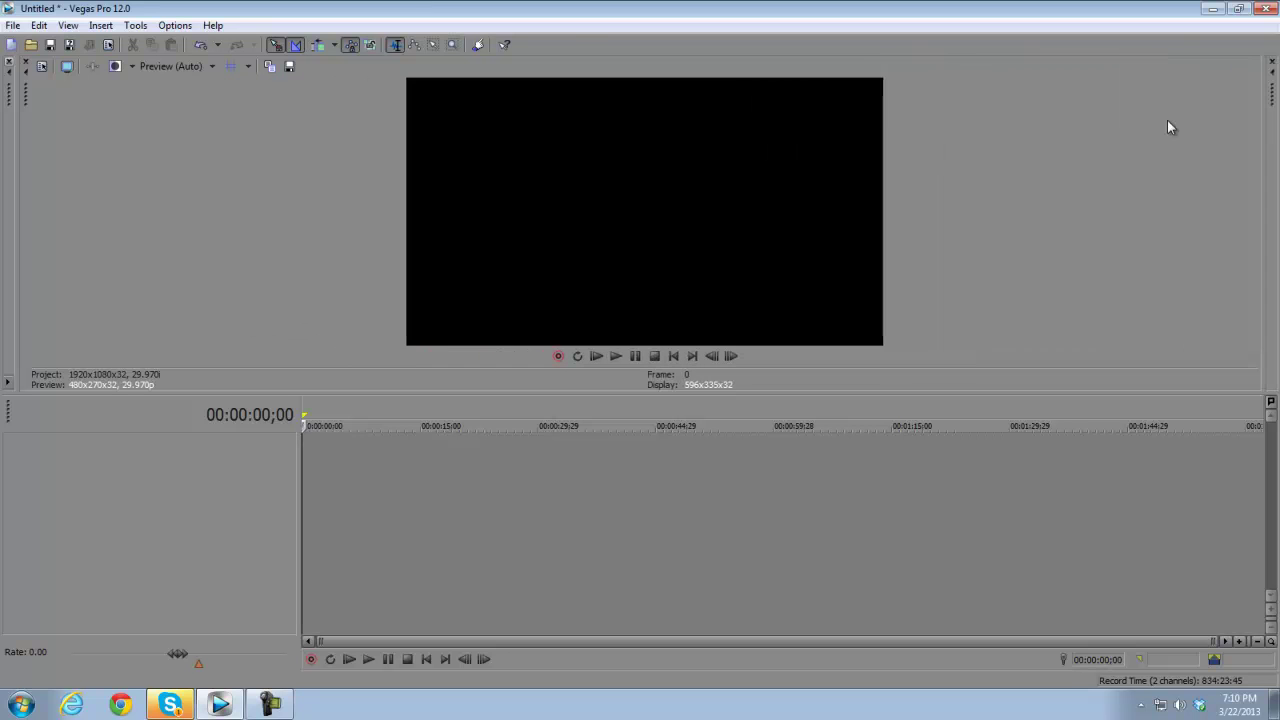
{"action": "left_click_drag", "start_coordinate": [12, 160], "coordinate": [456, 156]}
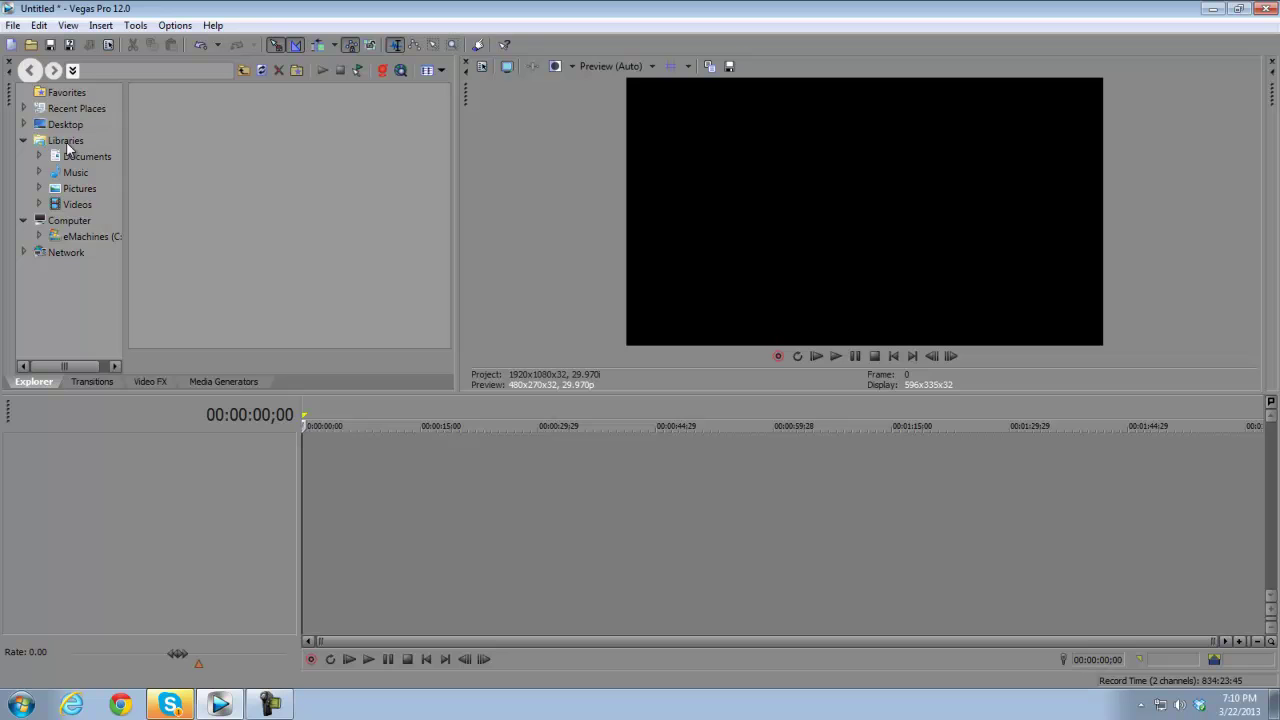
Widen the Transitions list and look at 3D Blinds and Clock Wipe presets.
{"action": "left_click", "coordinate": [90, 384]}
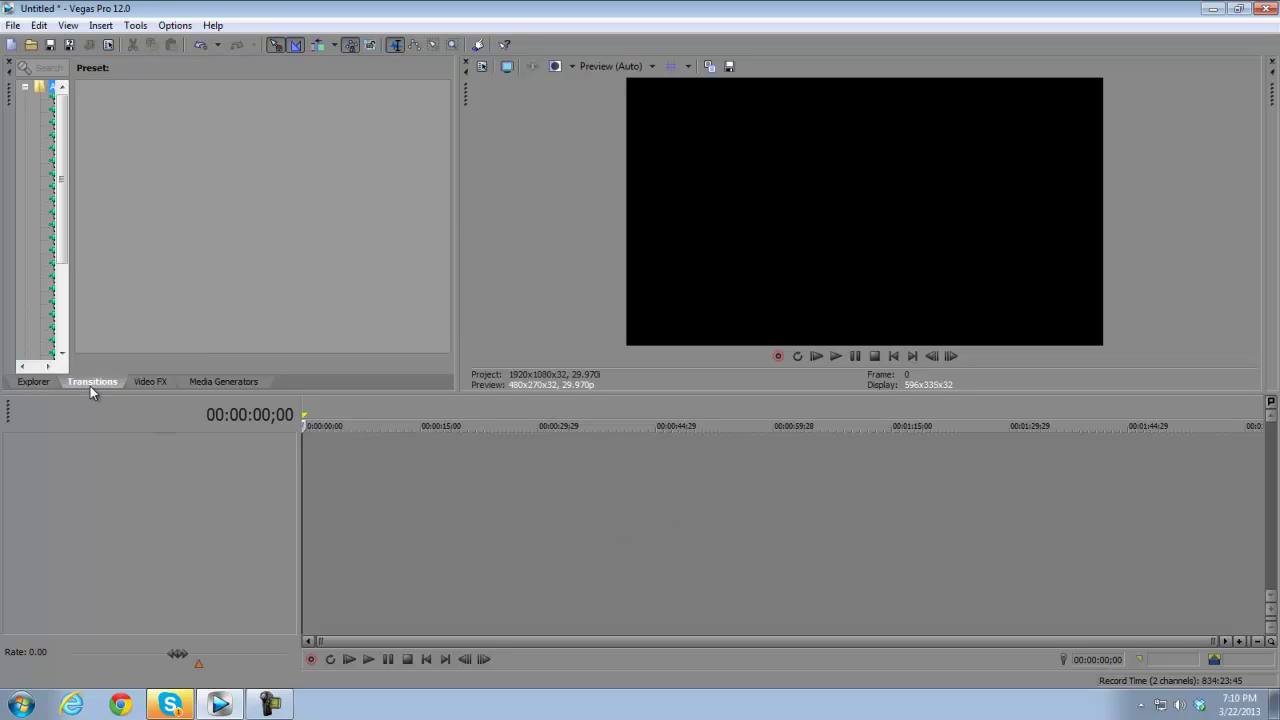
{"action": "left_click_drag", "start_coordinate": [74, 300], "coordinate": [466, 301]}
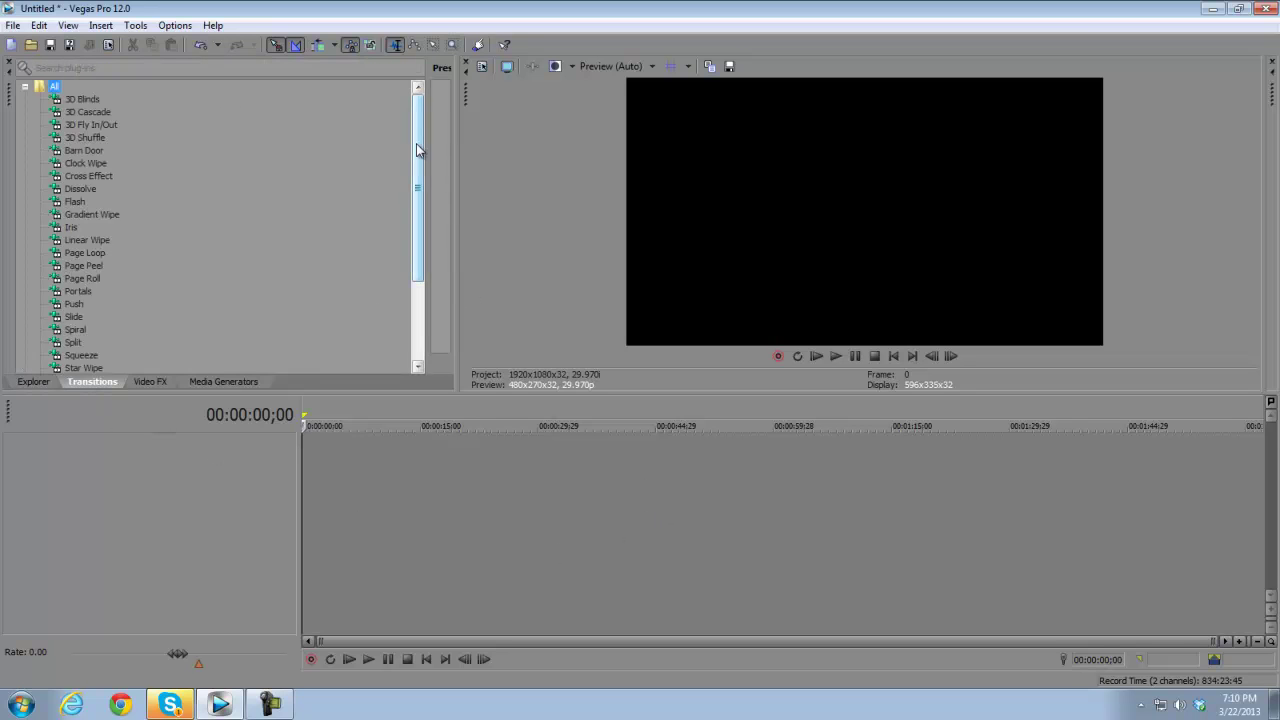
{"action": "left_click", "coordinate": [83, 104]}
{"action": "left_click", "coordinate": [110, 164]}
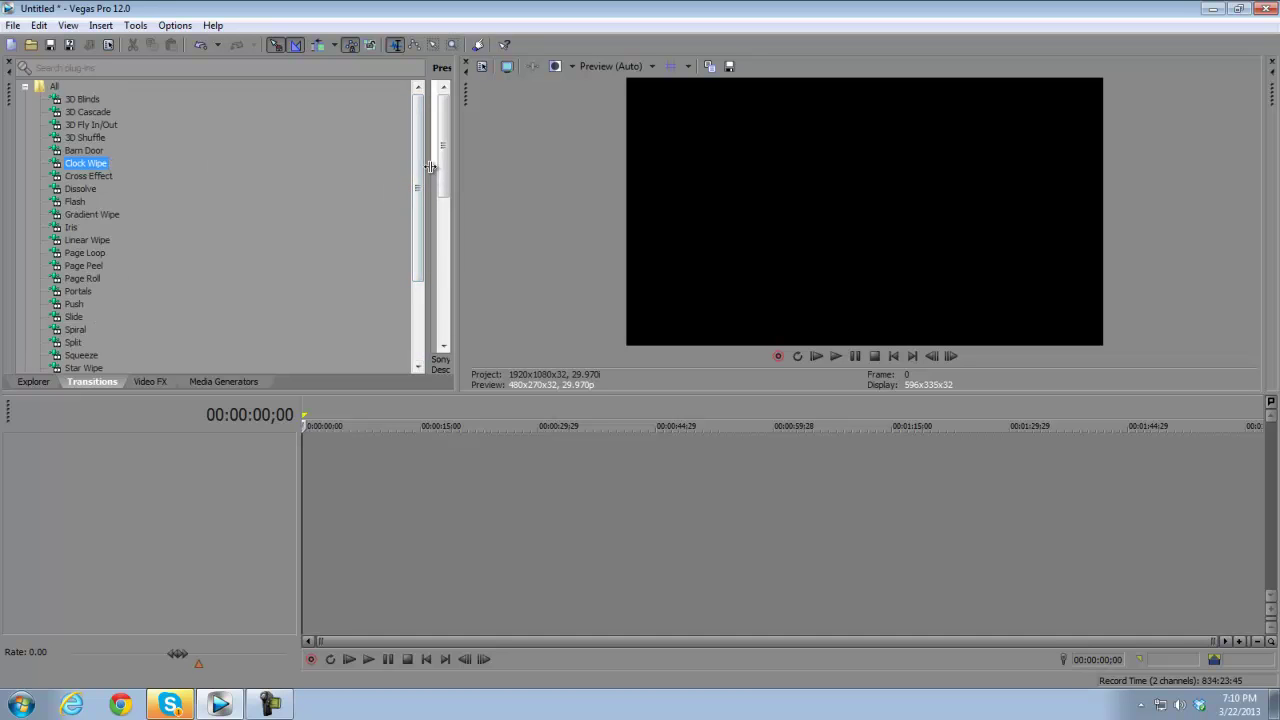
Browse the Video FX list, scrolling through its effects.
{"action": "left_click", "coordinate": [160, 382]}
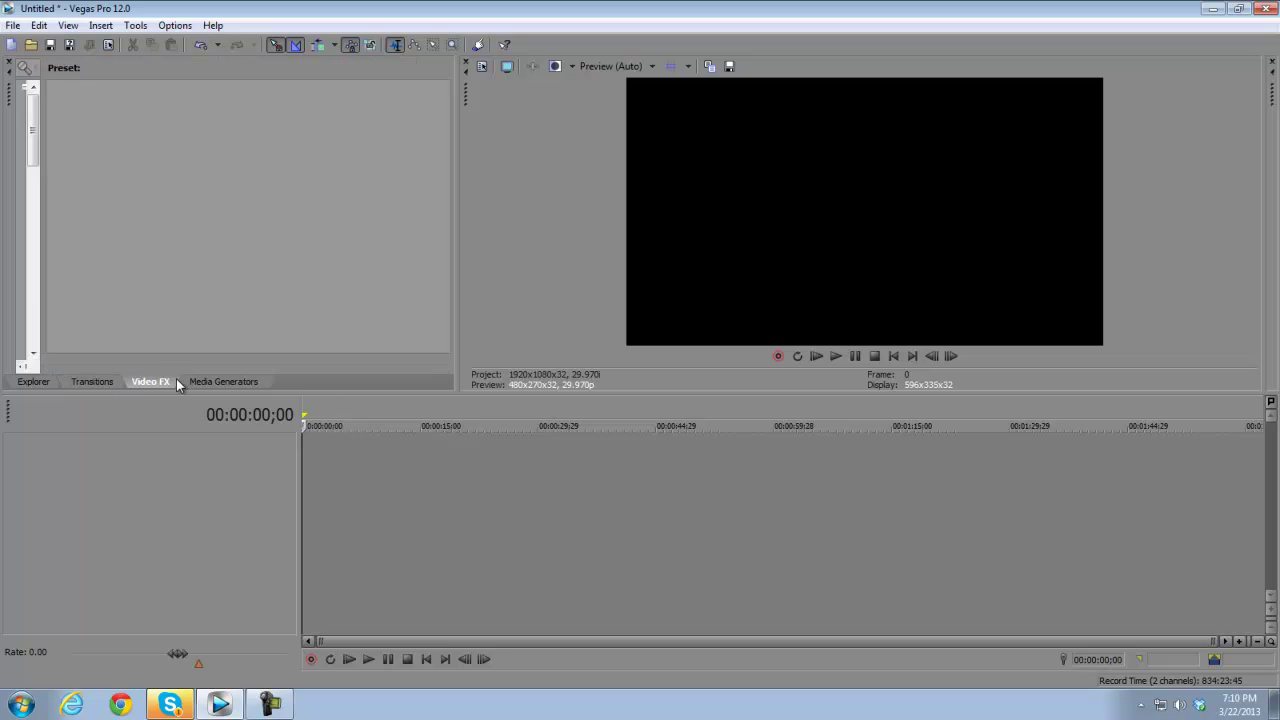
{"action": "left_click_drag", "start_coordinate": [46, 297], "coordinate": [431, 249]}
{"action": "scroll", "coordinate": [414, 252], "scroll_direction": "down", "scroll_amount": 10}
{"action": "scroll", "coordinate": [282, 215], "scroll_direction": "up", "scroll_amount": 10}
Look through Media Generators presets: Text, Titles & Text, Test Pattern, Noise Texture, Color Gradient, Solid Color, Checkerboard, Credit Roll.
{"action": "left_click", "coordinate": [242, 383]}
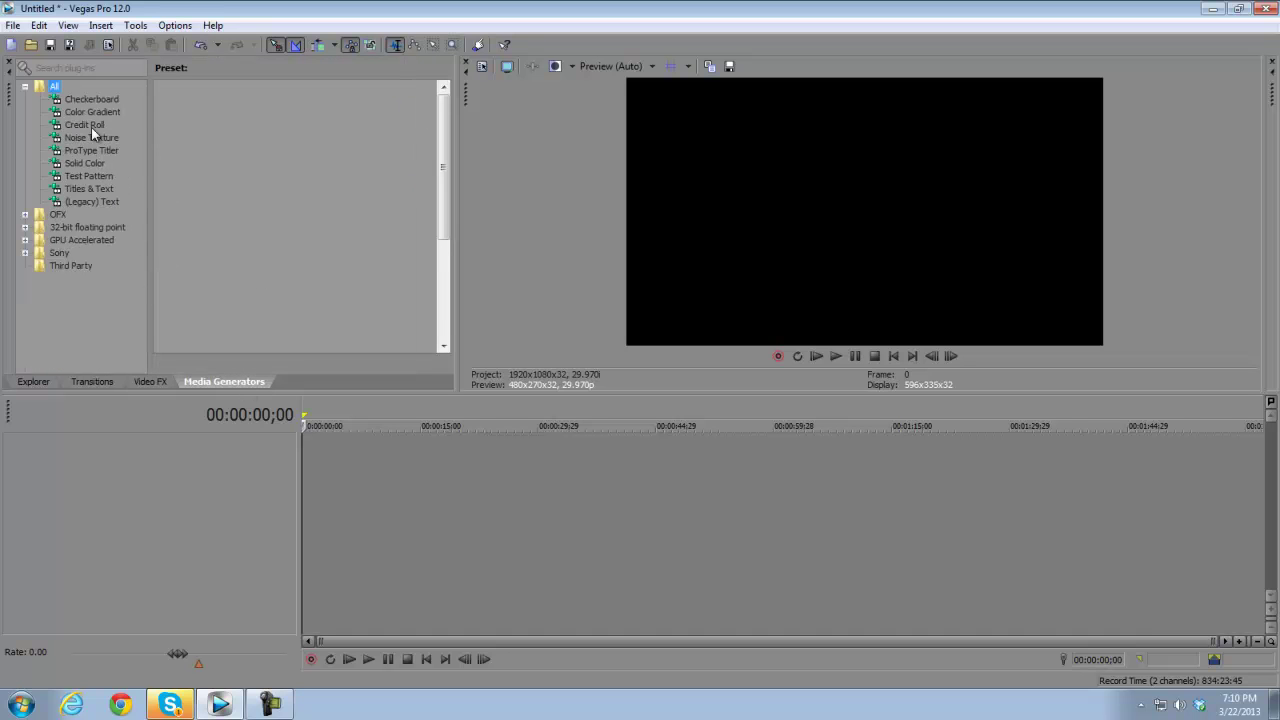
{"action": "left_click", "coordinate": [111, 201]}
{"action": "left_click", "coordinate": [105, 188]}
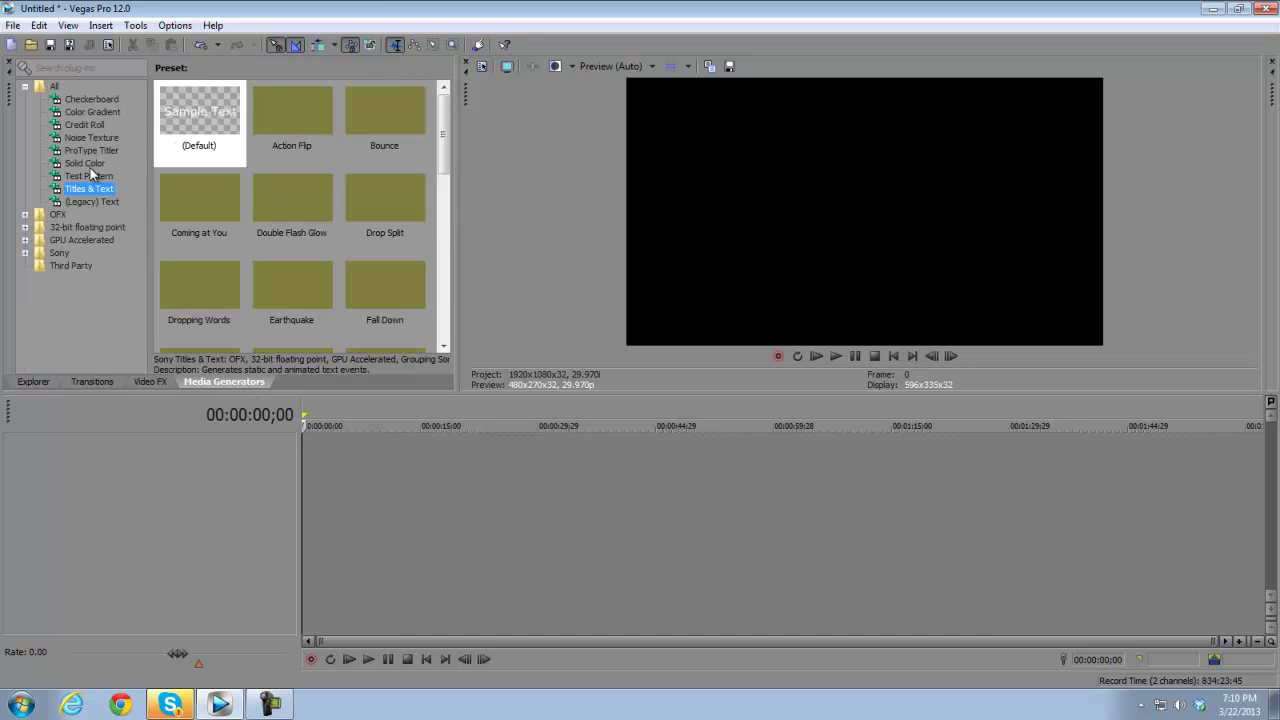
{"action": "left_click", "coordinate": [90, 176]}
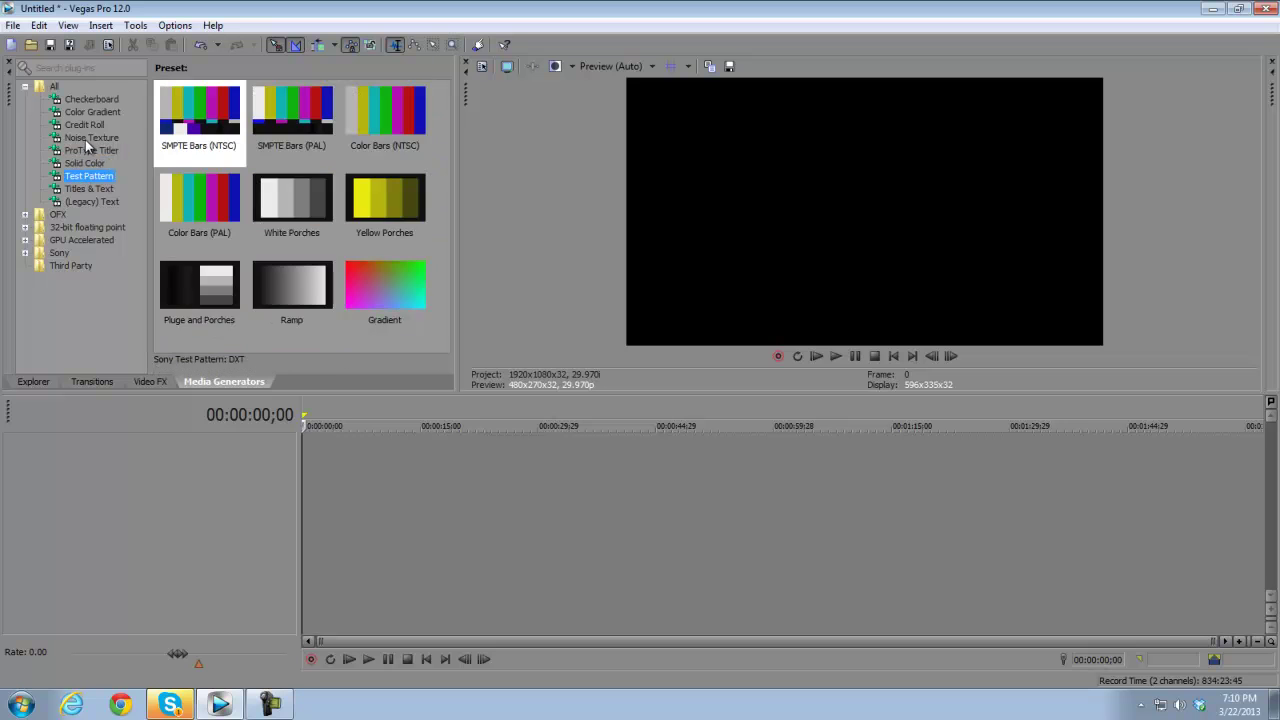
{"action": "left_click", "coordinate": [88, 137]}
{"action": "left_click", "coordinate": [80, 111]}
{"action": "left_click", "coordinate": [84, 163]}
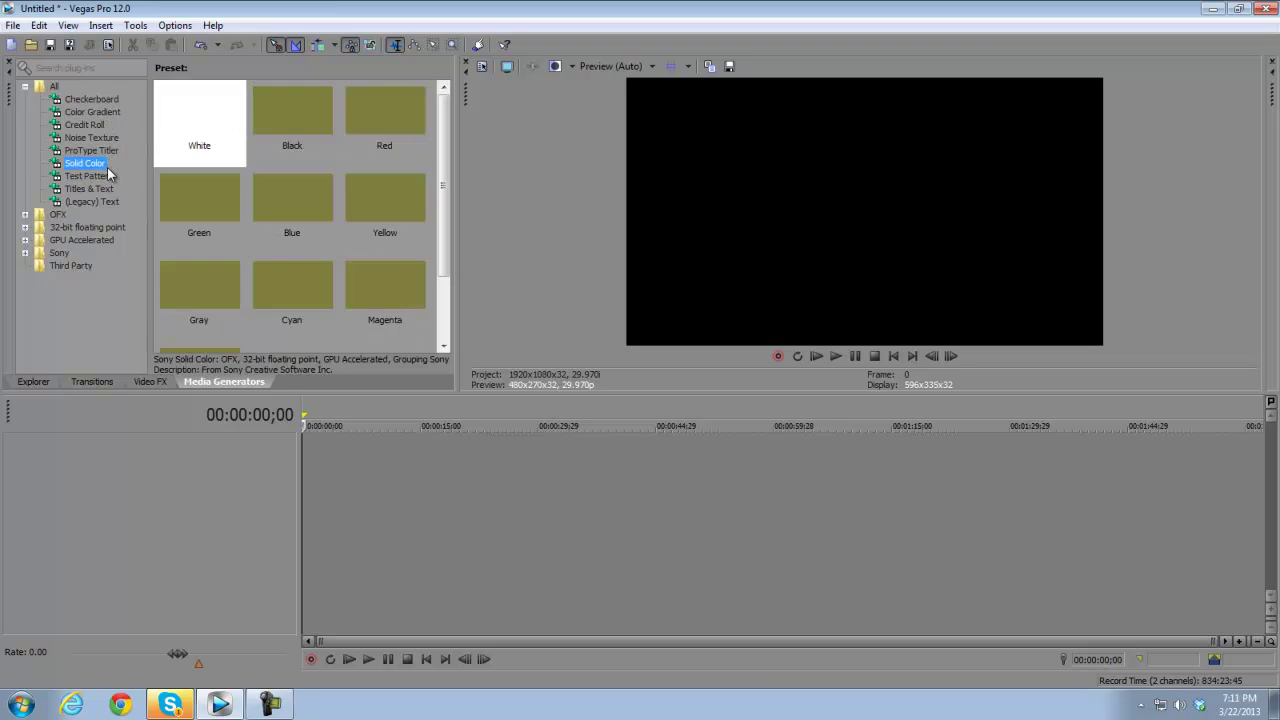
{"action": "left_click", "coordinate": [91, 99]}
{"action": "left_click", "coordinate": [84, 124]}
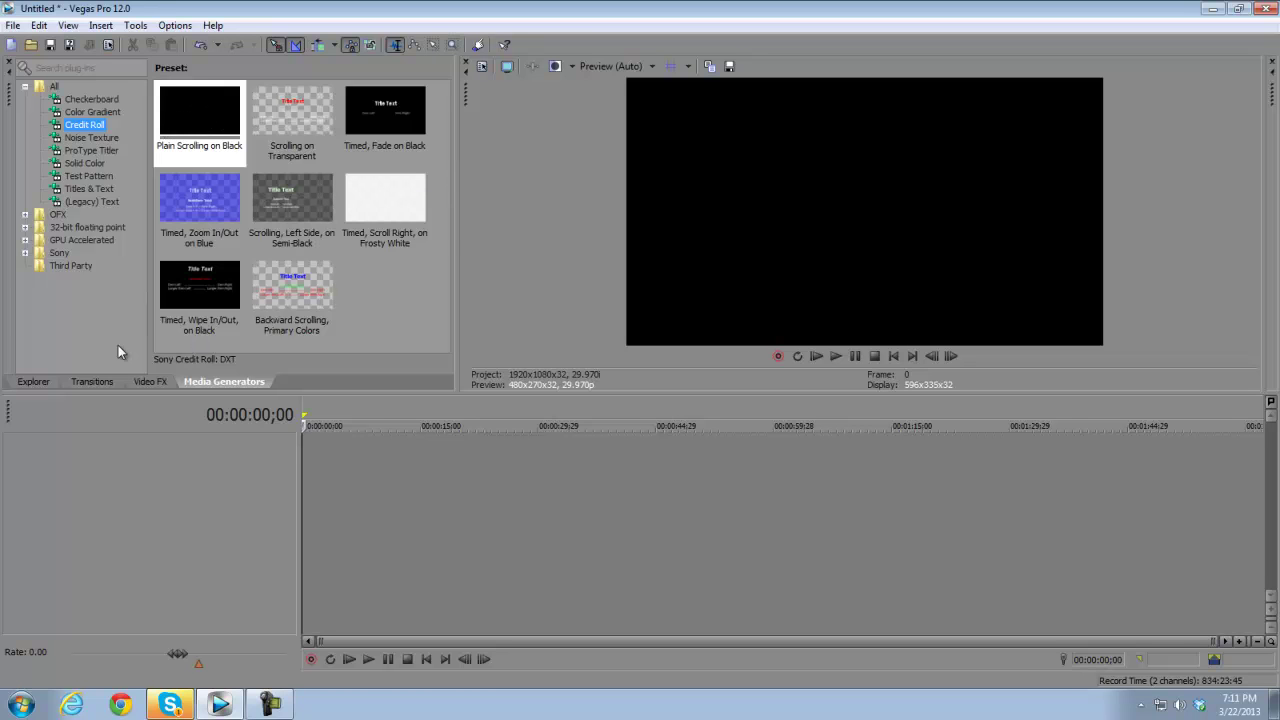
{"action": "left_click", "coordinate": [92, 137]}
{"action": "left_click", "coordinate": [104, 124]}
Return to the Explorer tab and collapse the side panel to widen the preview.
{"action": "left_click", "coordinate": [89, 382]}
{"action": "left_click", "coordinate": [63, 384]}
{"action": "left_click", "coordinate": [54, 383]}
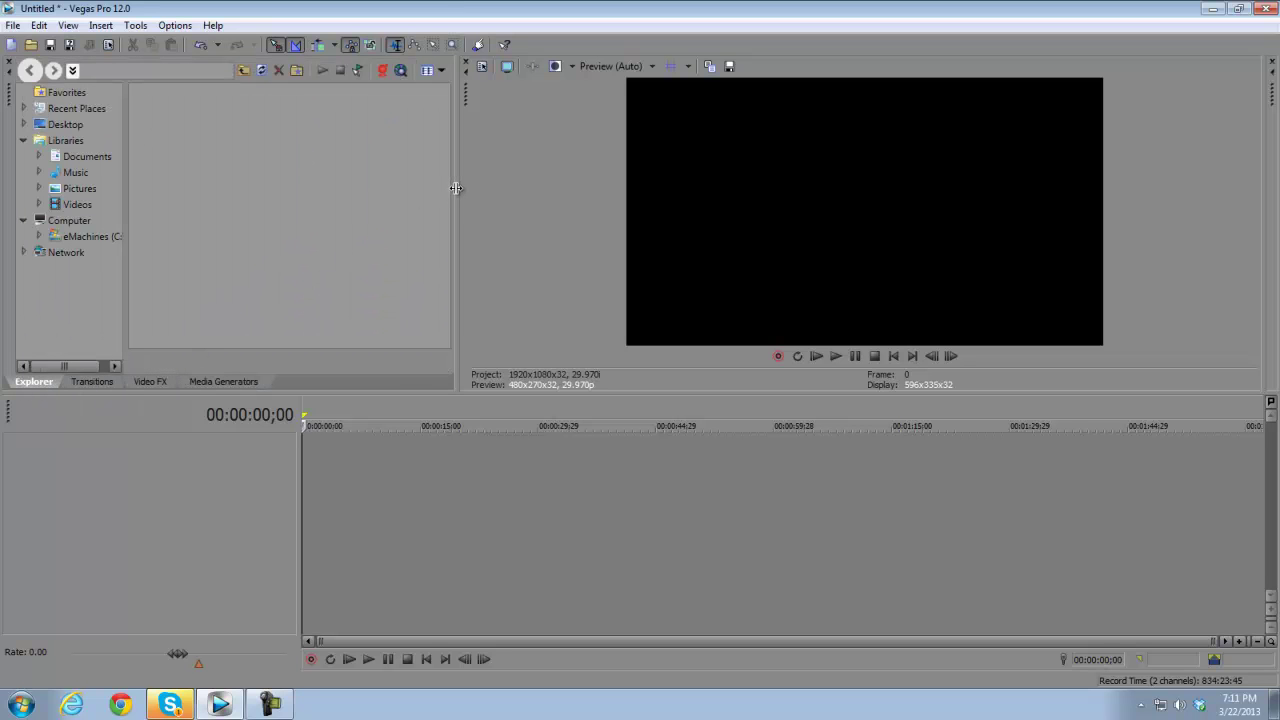
{"action": "left_click_drag", "start_coordinate": [455, 188], "coordinate": [15, 191]}
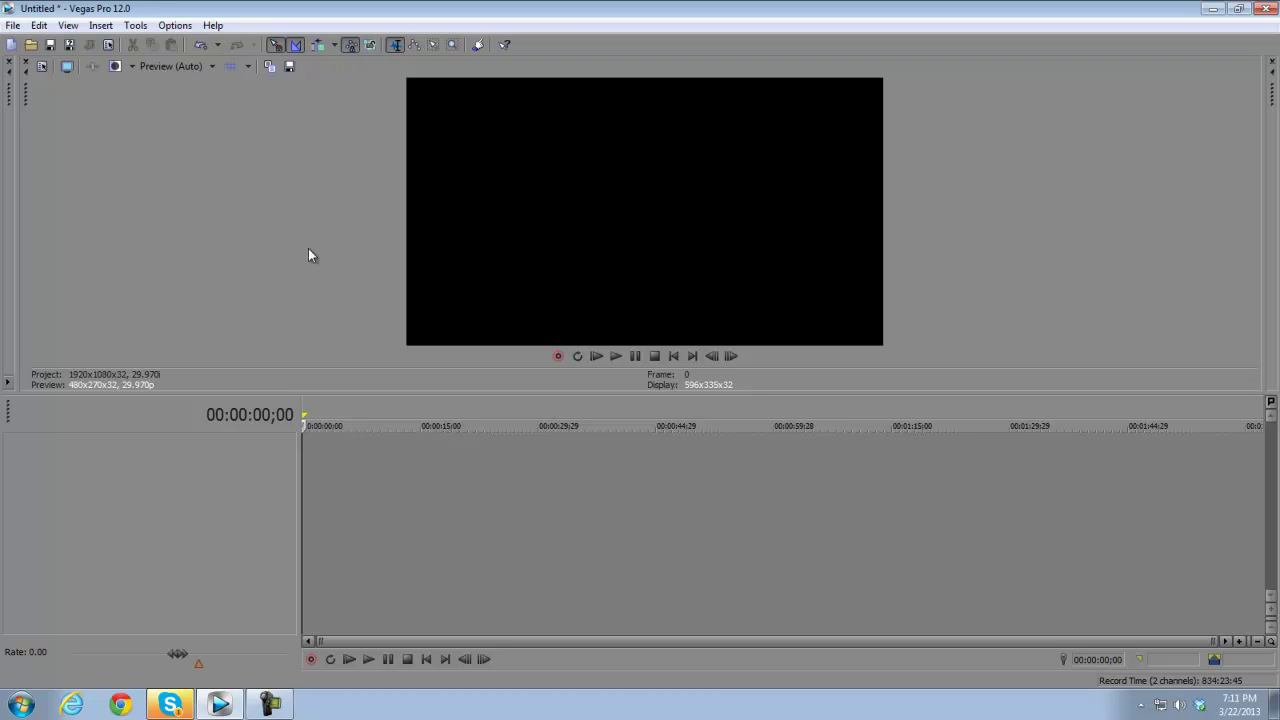
Look over the Preview Quality choices, including the Draft resolutions.
{"action": "left_click", "coordinate": [192, 67]}
{"action": "left_click", "coordinate": [199, 73]}
{"action": "left_click", "coordinate": [209, 67]}
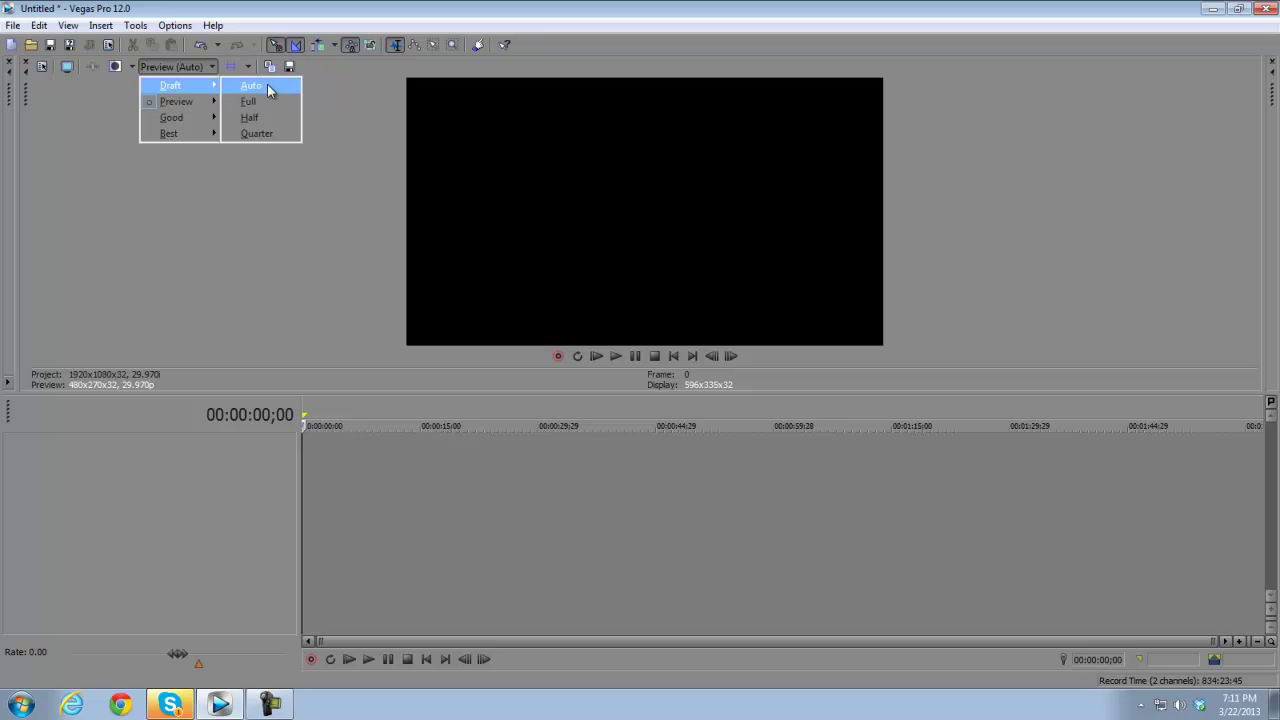
{"action": "left_click", "coordinate": [246, 220]}
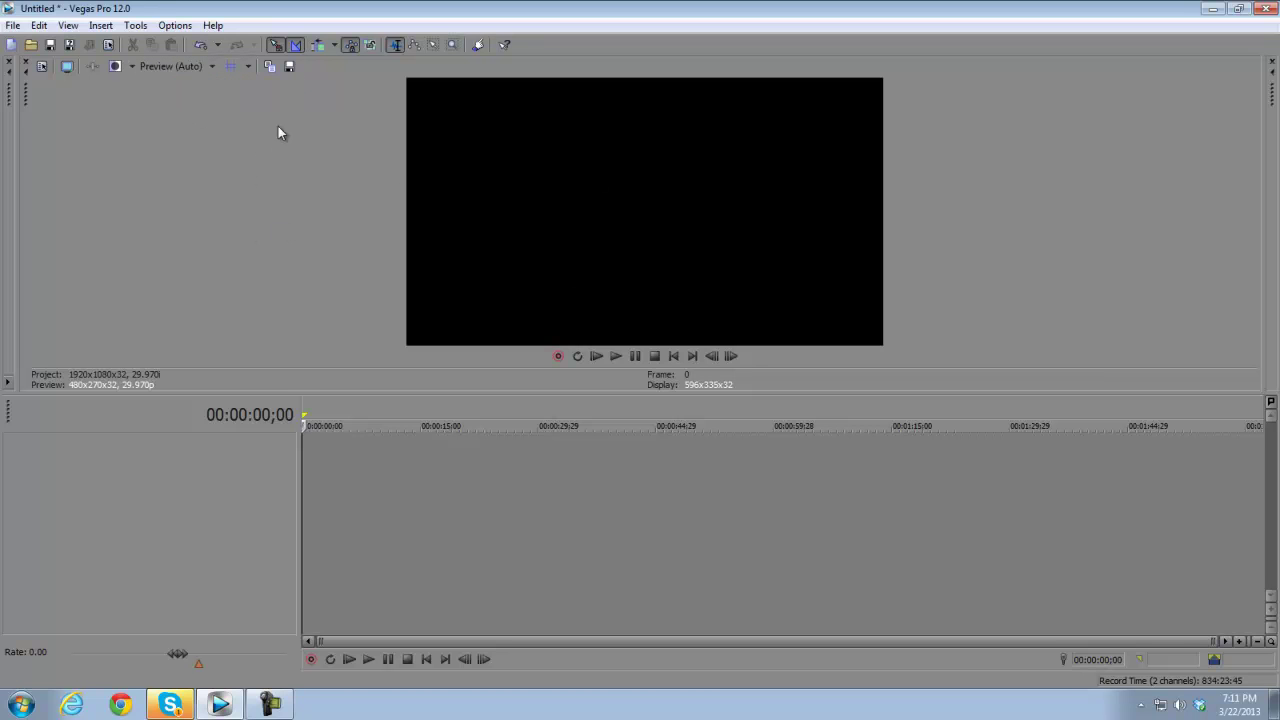
Set preview quality to Best (Auto), then switch to Preview (Auto).
{"action": "left_click", "coordinate": [209, 66]}
{"action": "mouse_move", "coordinate": [165, 129]}
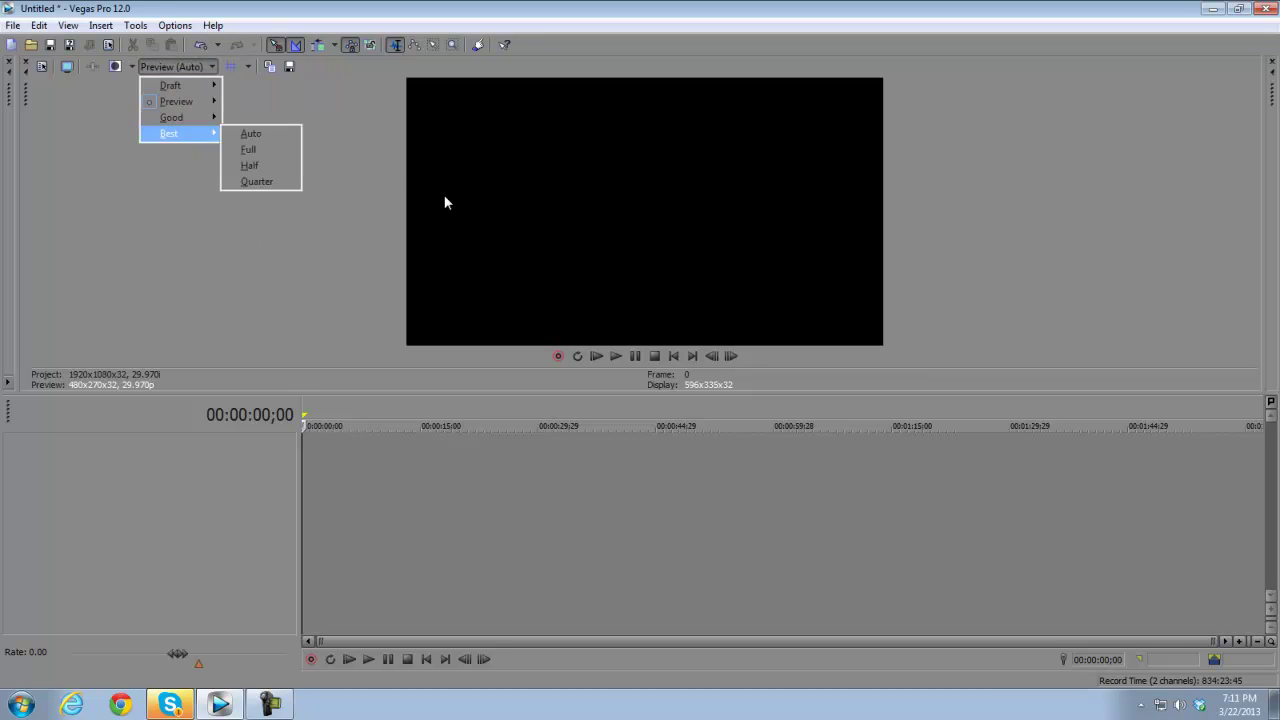
{"action": "left_click", "coordinate": [322, 134]}
{"action": "left_click", "coordinate": [192, 66]}
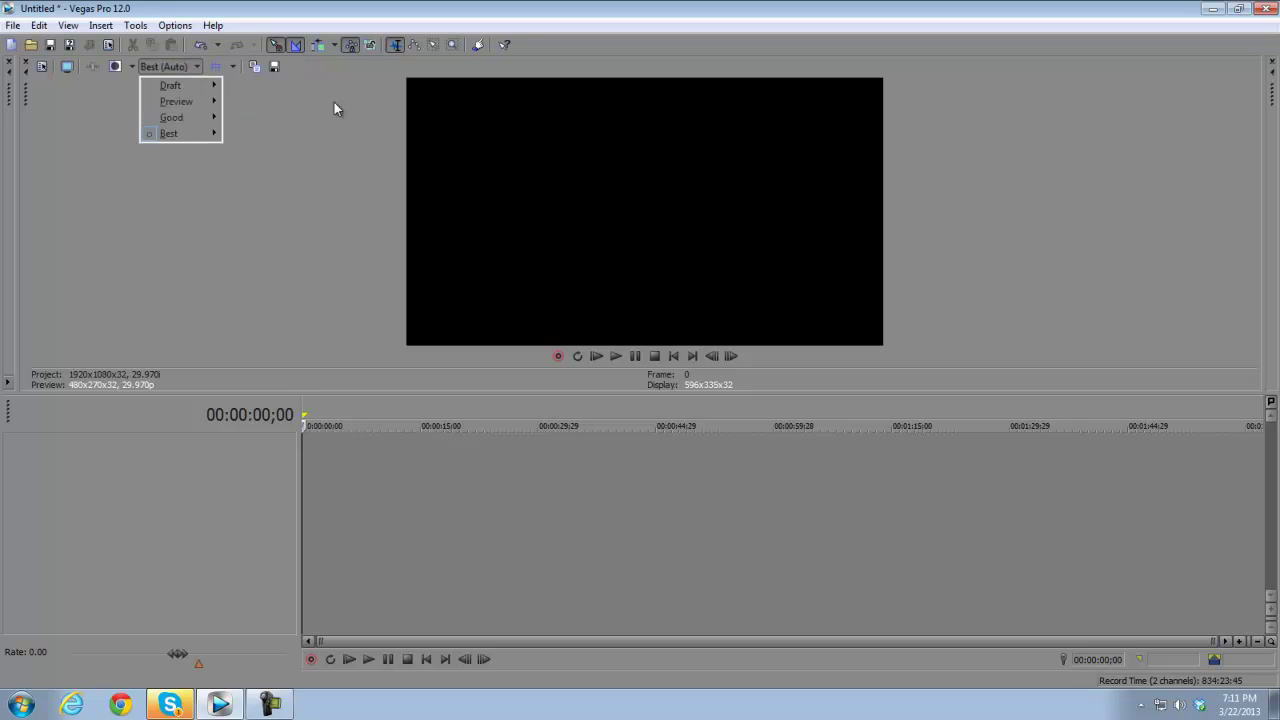
{"action": "left_click", "coordinate": [235, 109]}
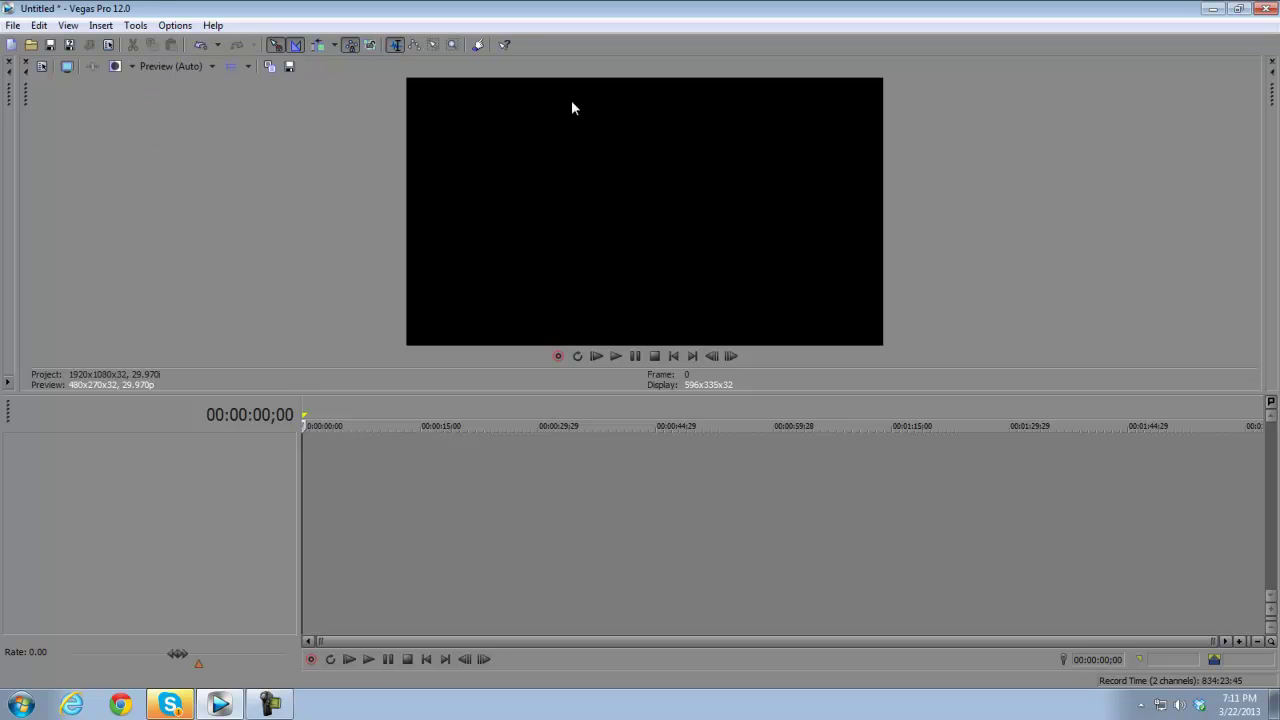
Set preview quality to Draft (Auto) and scrub the playhead to 9 seconds and back.
{"action": "left_click", "coordinate": [181, 66]}
{"action": "mouse_move", "coordinate": [162, 84]}
{"action": "left_click", "coordinate": [252, 86]}
{"action": "left_click", "coordinate": [194, 64]}
{"action": "left_click", "coordinate": [187, 74]}
{"action": "left_click", "coordinate": [186, 71]}
{"action": "left_click", "coordinate": [197, 162]}
{"action": "left_click", "coordinate": [173, 72]}
{"action": "left_click", "coordinate": [175, 73]}
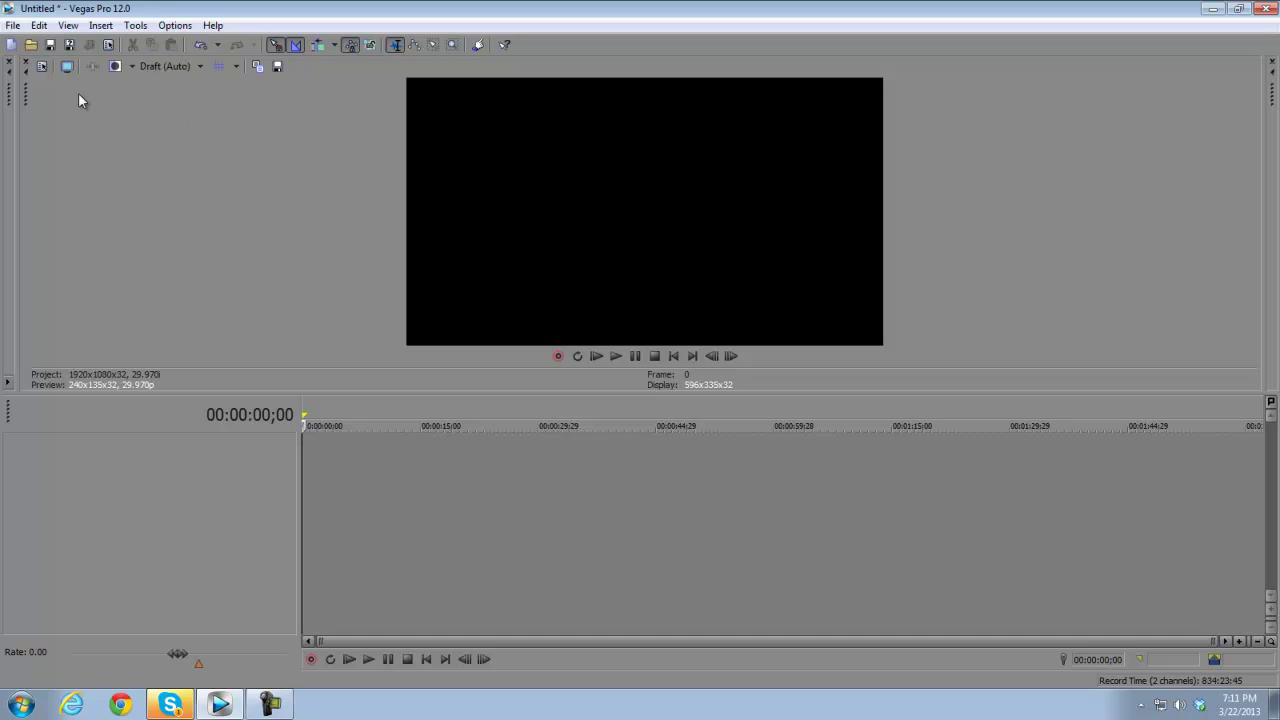
{"action": "left_click", "coordinate": [369, 500]}
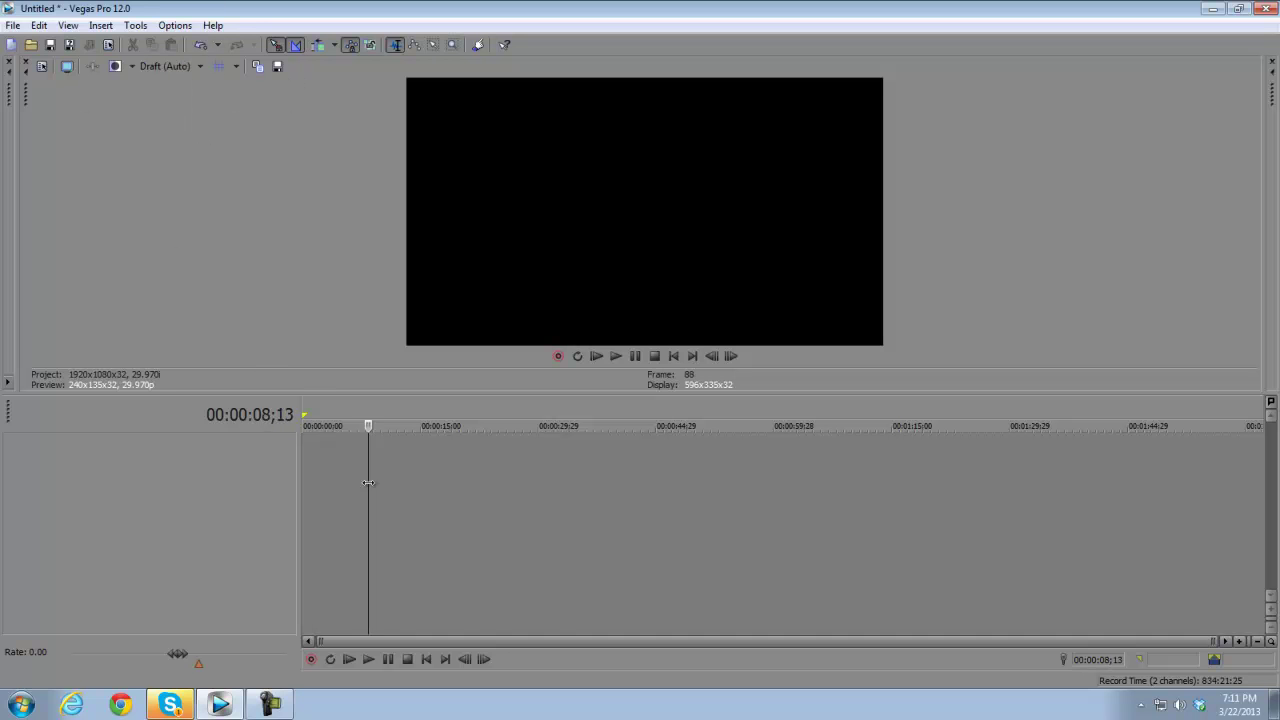
{"action": "left_click_drag", "start_coordinate": [373, 564], "coordinate": [280, 599]}
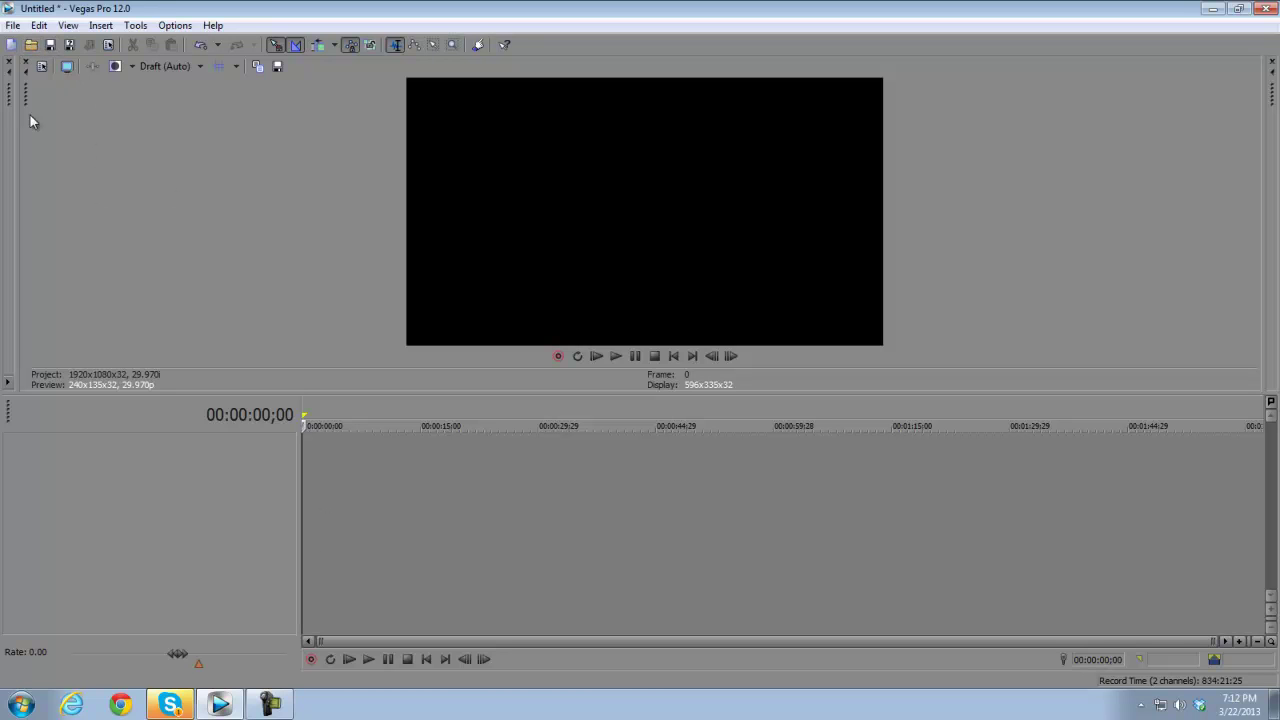
Open '5 Man Headshot Feed On Nuketown 2025' from the Tutorials folder via the Open dialog.
{"action": "left_click", "coordinate": [13, 25]}
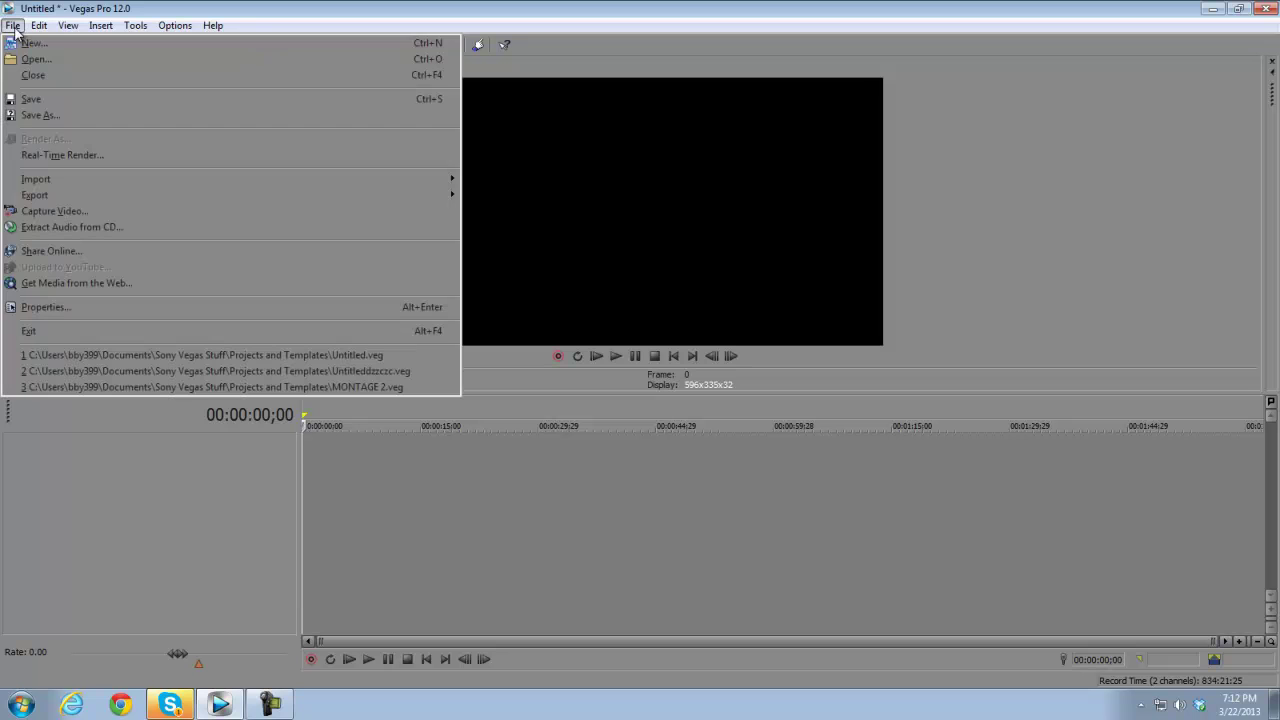
{"action": "left_click", "coordinate": [92, 491]}
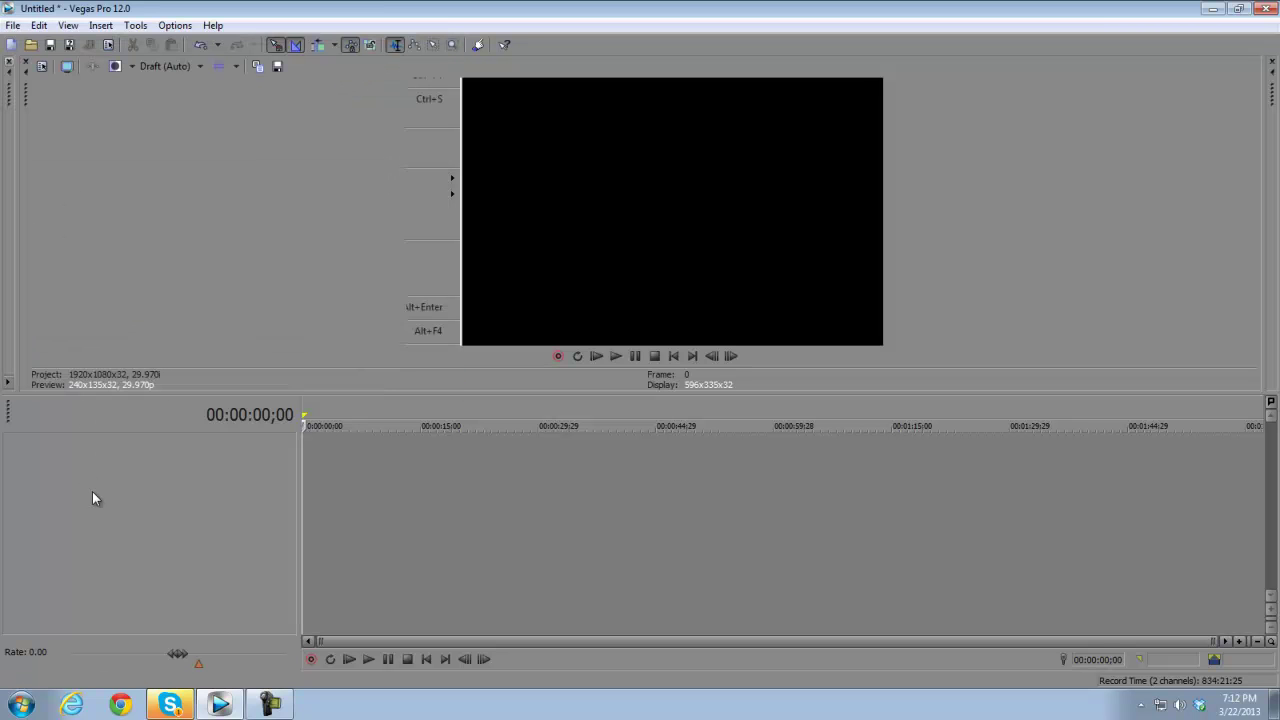
{"action": "left_click", "coordinate": [31, 44]}
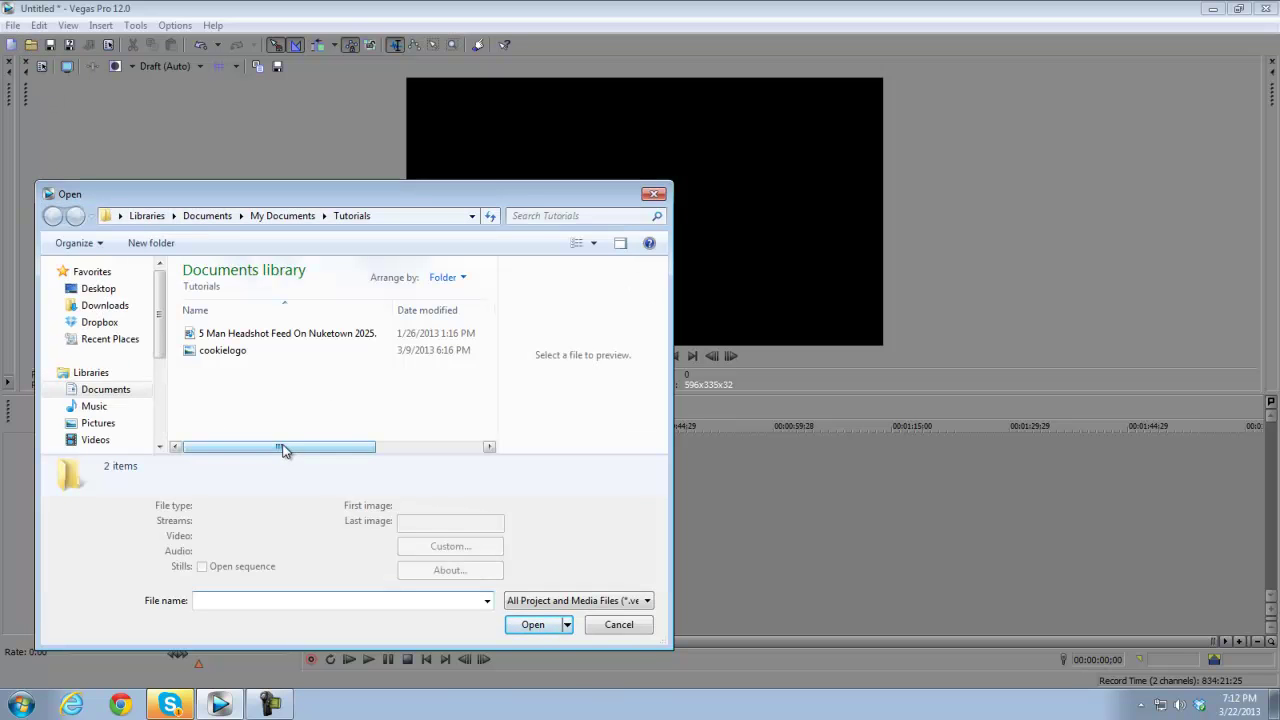
{"action": "left_click_drag", "start_coordinate": [159, 322], "coordinate": [168, 297]}
{"action": "left_click", "coordinate": [287, 350]}
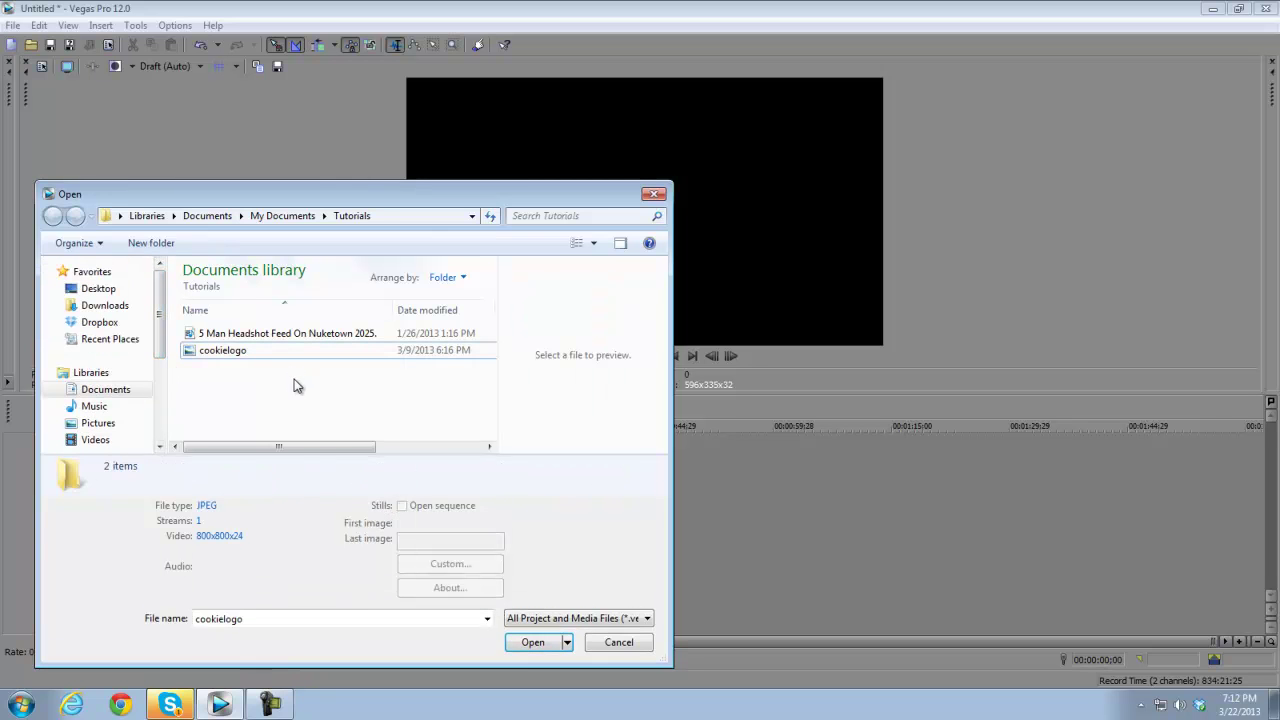
{"action": "left_click", "coordinate": [235, 333]}
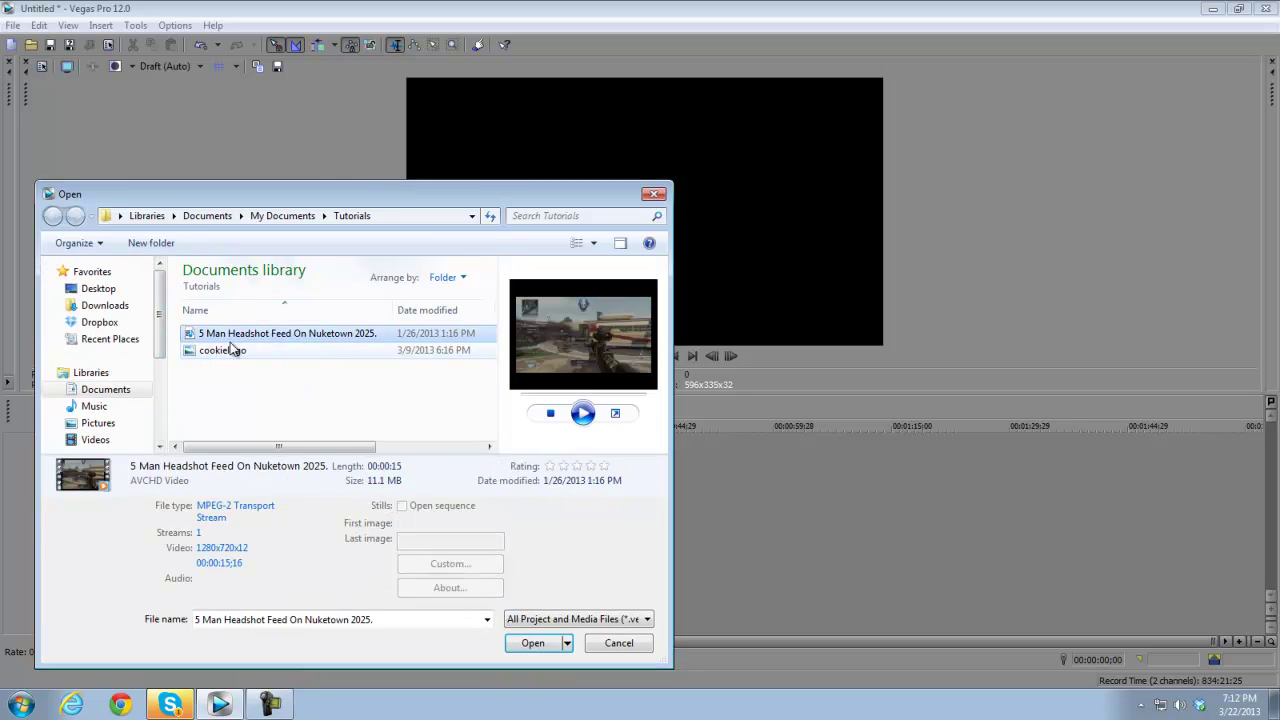
{"action": "double_click", "coordinate": [294, 333]}
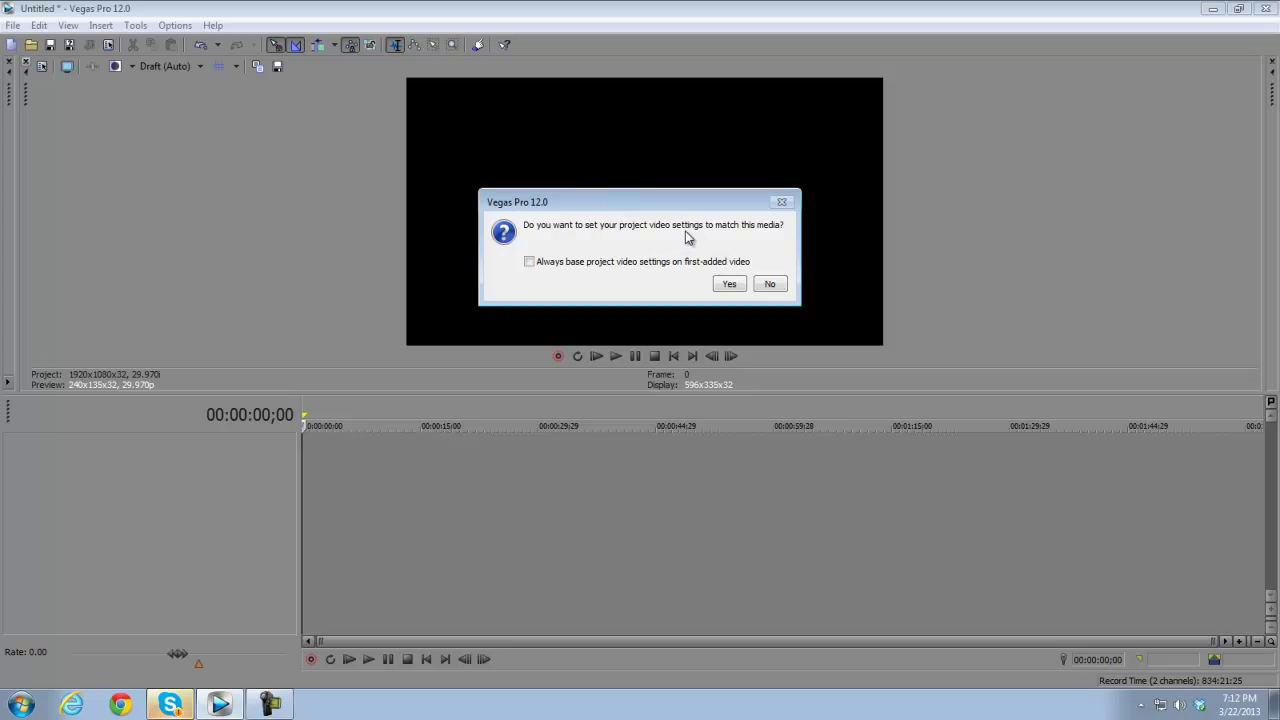
{"action": "left_click_drag", "start_coordinate": [673, 212], "coordinate": [716, 142]}
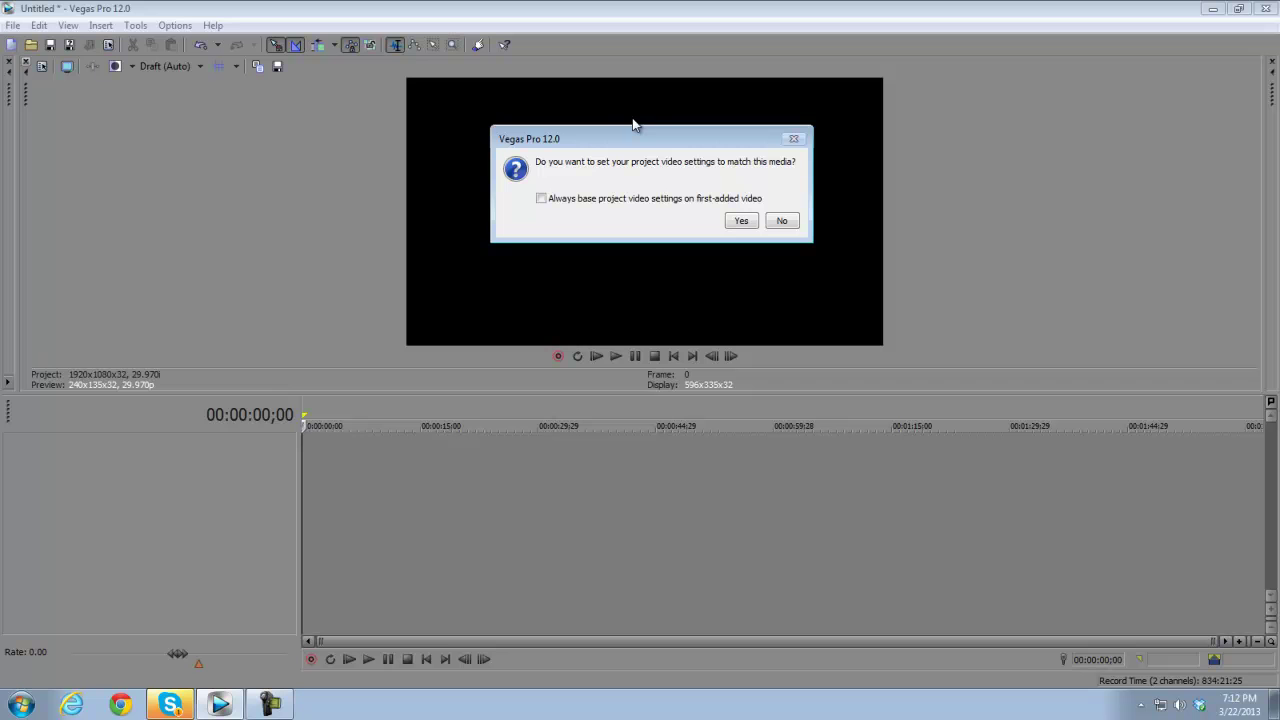
{"action": "left_click_drag", "start_coordinate": [655, 145], "coordinate": [658, 107]}
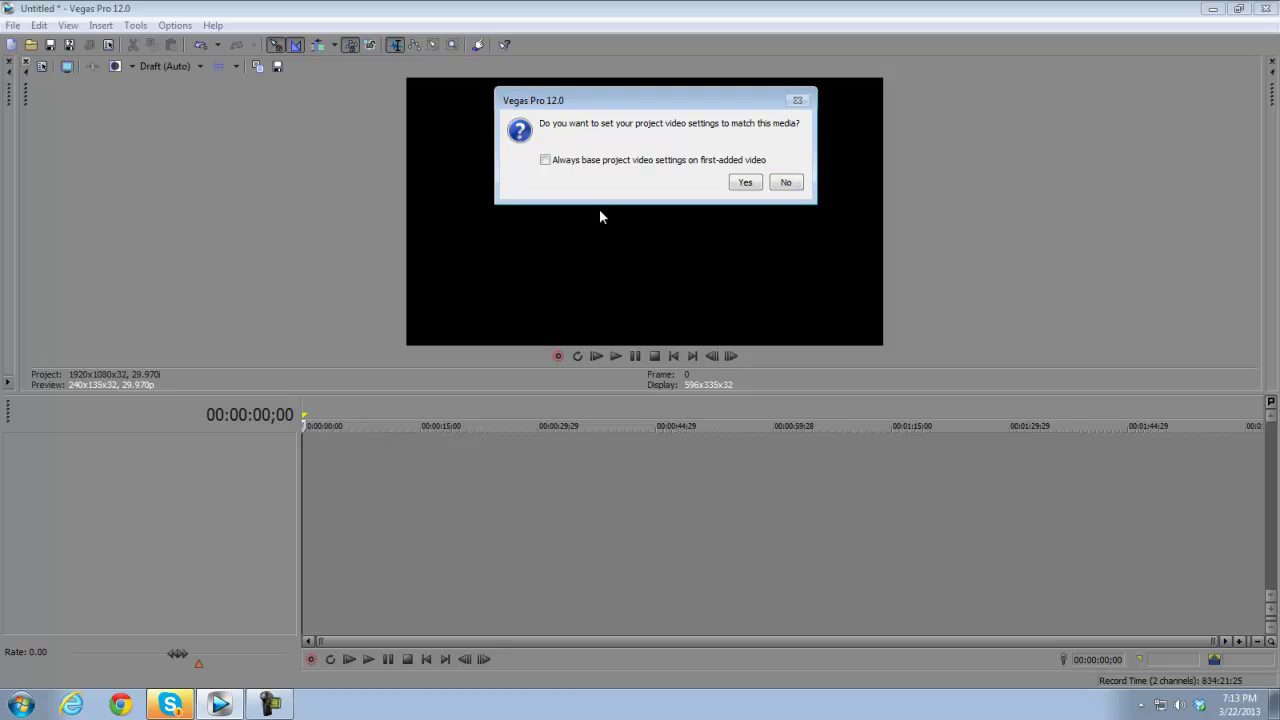
Accept matching project settings to the clip, then scrub the playhead to 13 seconds and back.
{"action": "left_click", "coordinate": [745, 183]}
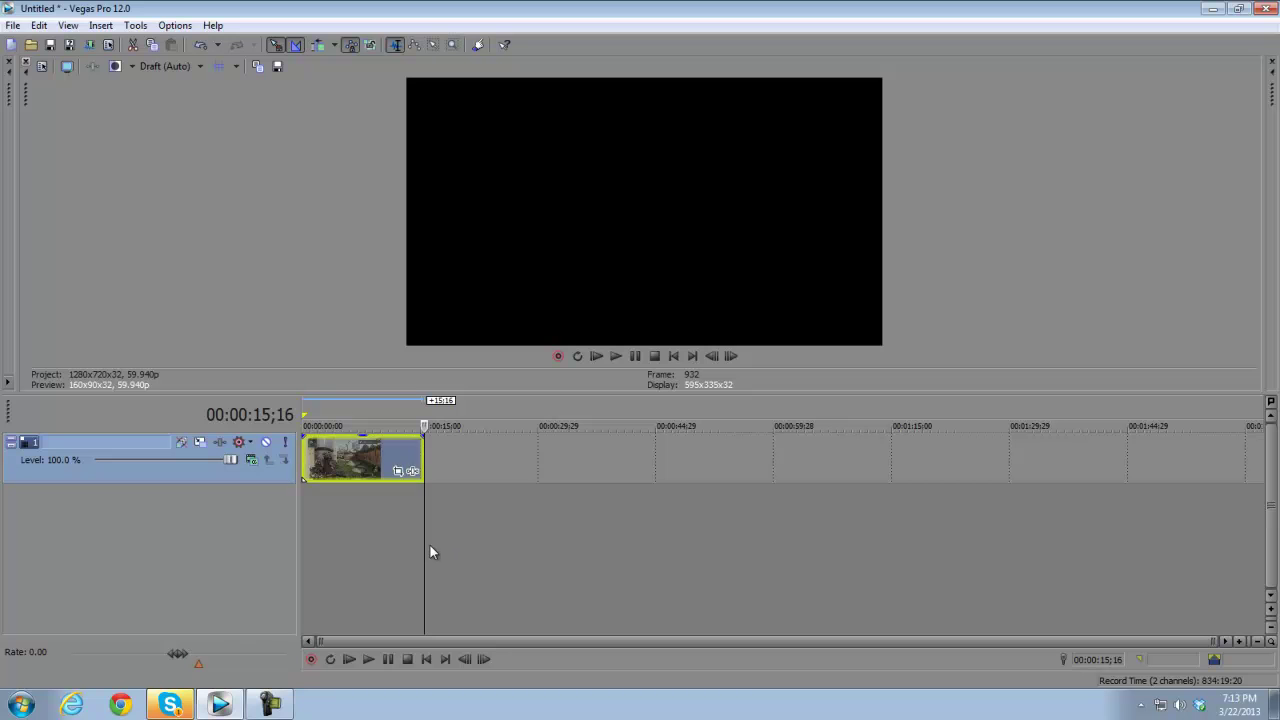
{"action": "left_click", "coordinate": [429, 544]}
{"action": "left_click", "coordinate": [411, 546]}
{"action": "left_click_drag", "start_coordinate": [411, 547], "coordinate": [192, 74]}
Set preview quality to Best (Auto) and check playback around 2 seconds.
{"action": "left_click", "coordinate": [196, 66]}
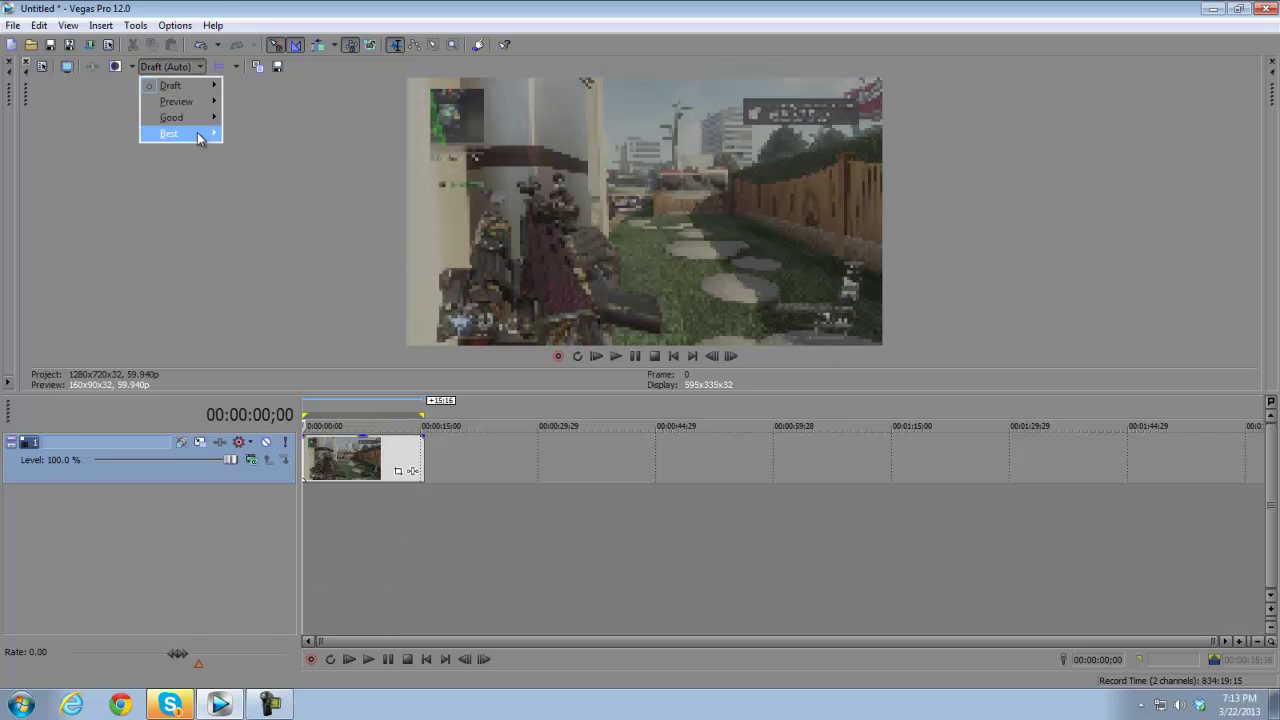
{"action": "left_click", "coordinate": [258, 139]}
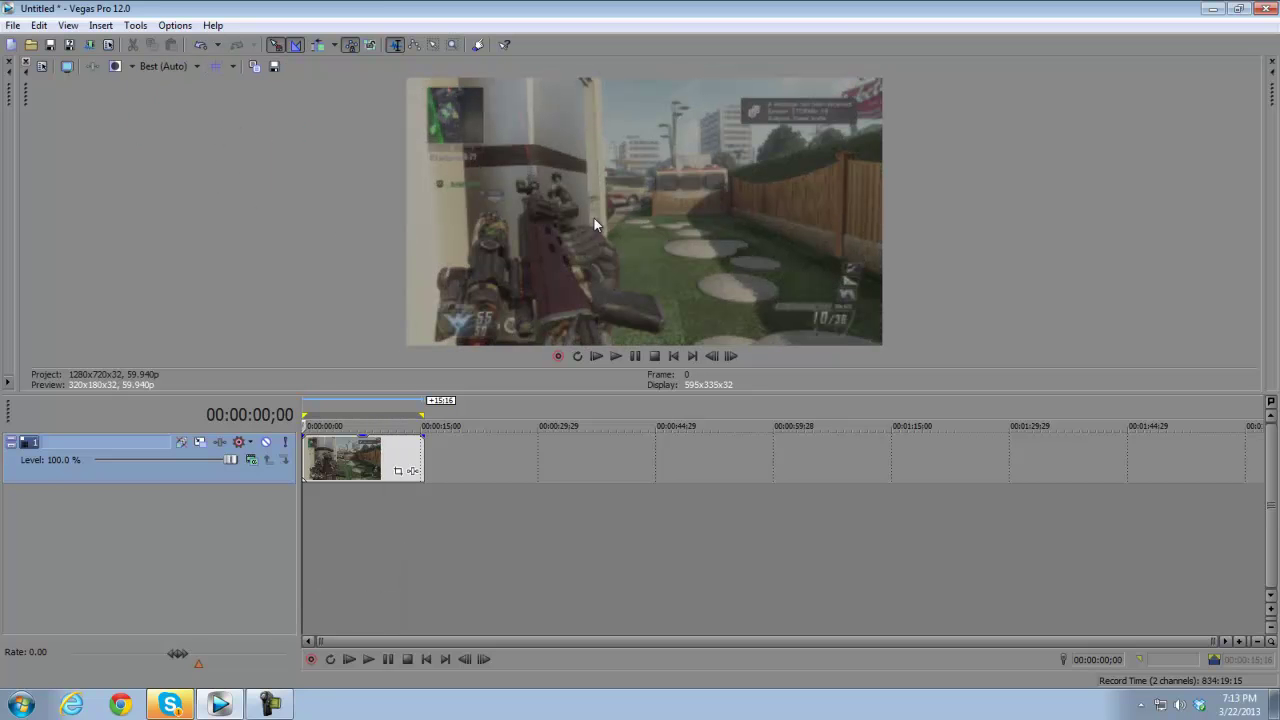
{"action": "left_click", "coordinate": [321, 586]}
{"action": "left_click_drag", "start_coordinate": [323, 582], "coordinate": [300, 586]}
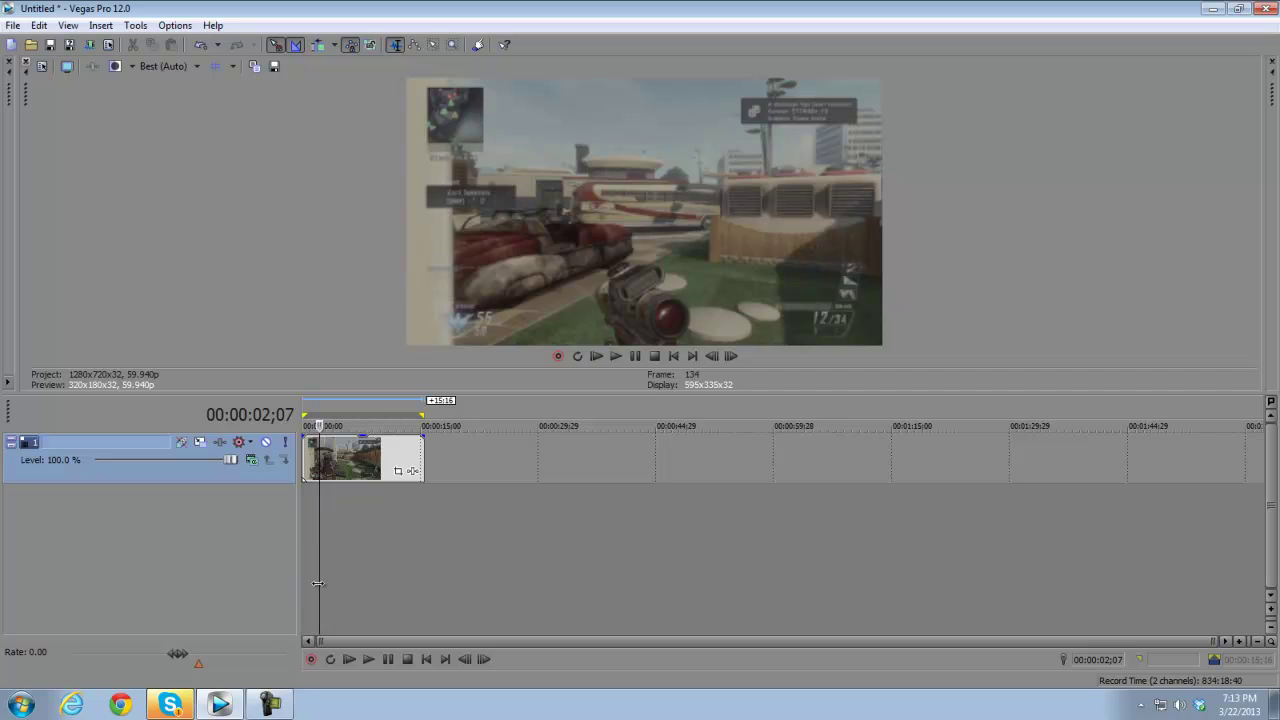
Adjust the loop region's end marker and scrub through the clip past its end.
{"action": "left_click_drag", "start_coordinate": [421, 414], "coordinate": [288, 418]}
{"action": "left_click_drag", "start_coordinate": [322, 497], "coordinate": [289, 531]}
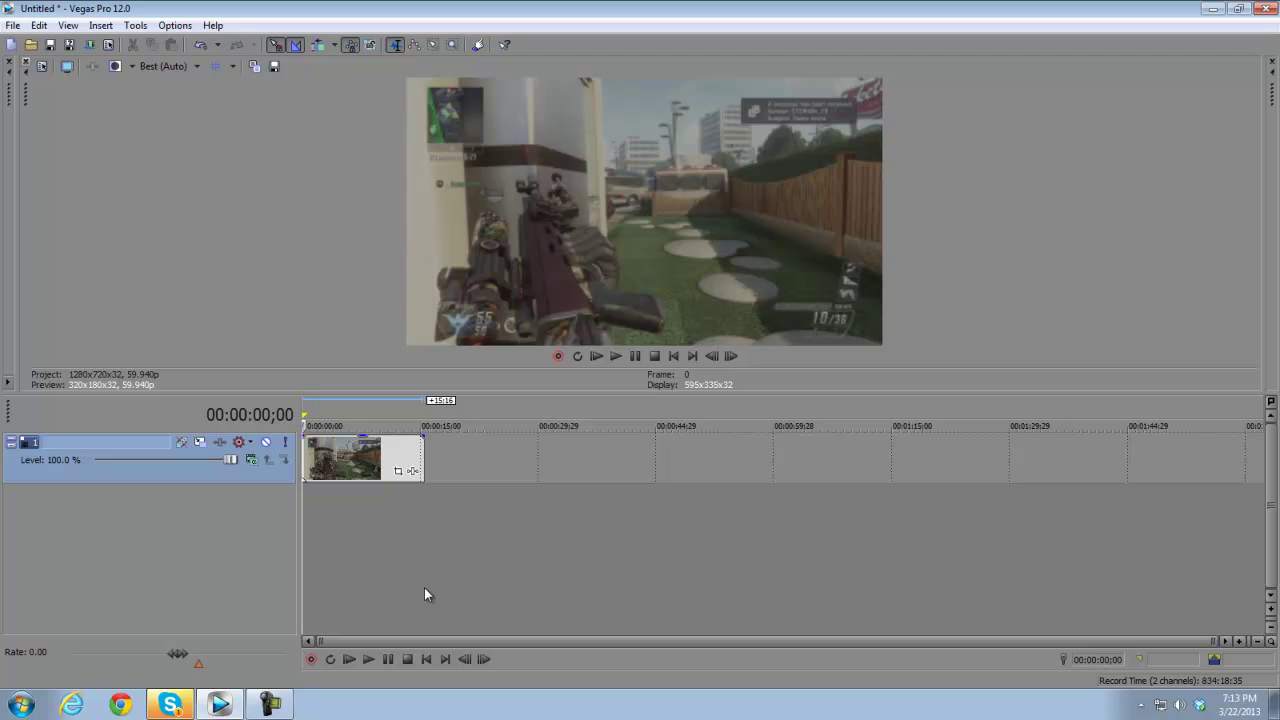
{"action": "left_click", "coordinate": [351, 457]}
{"action": "left_click_drag", "start_coordinate": [350, 462], "coordinate": [275, 500]}
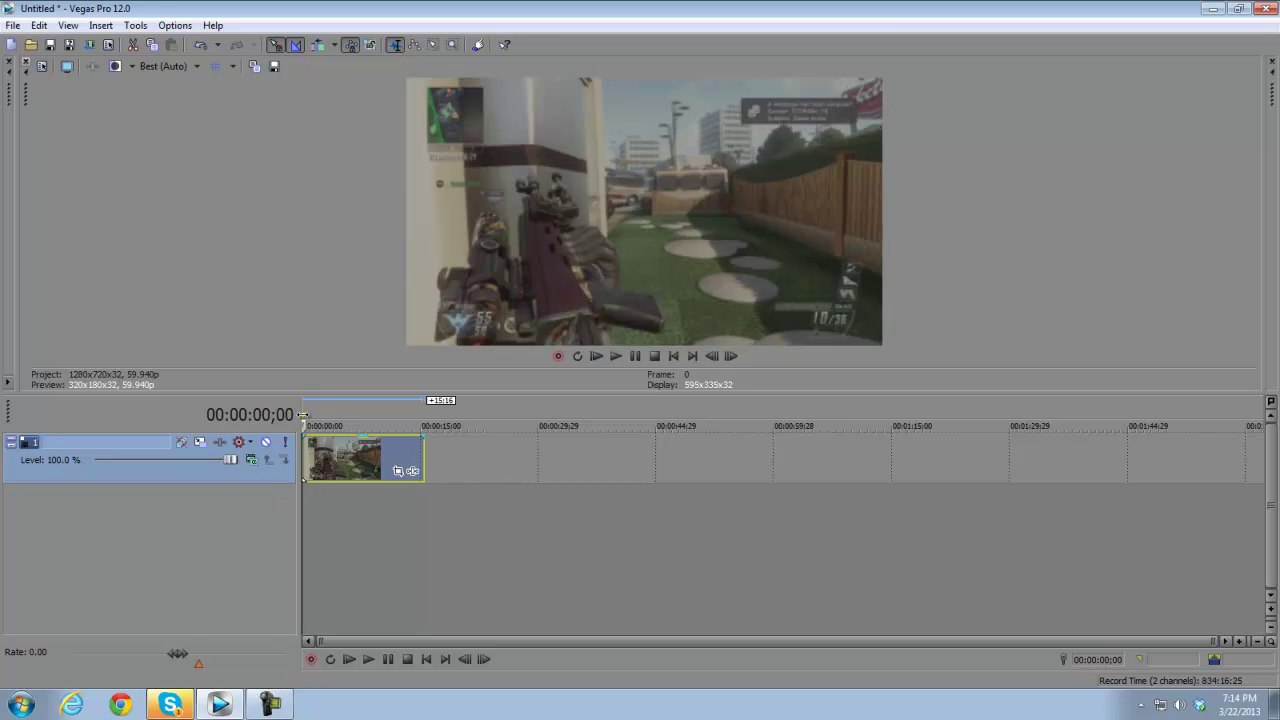